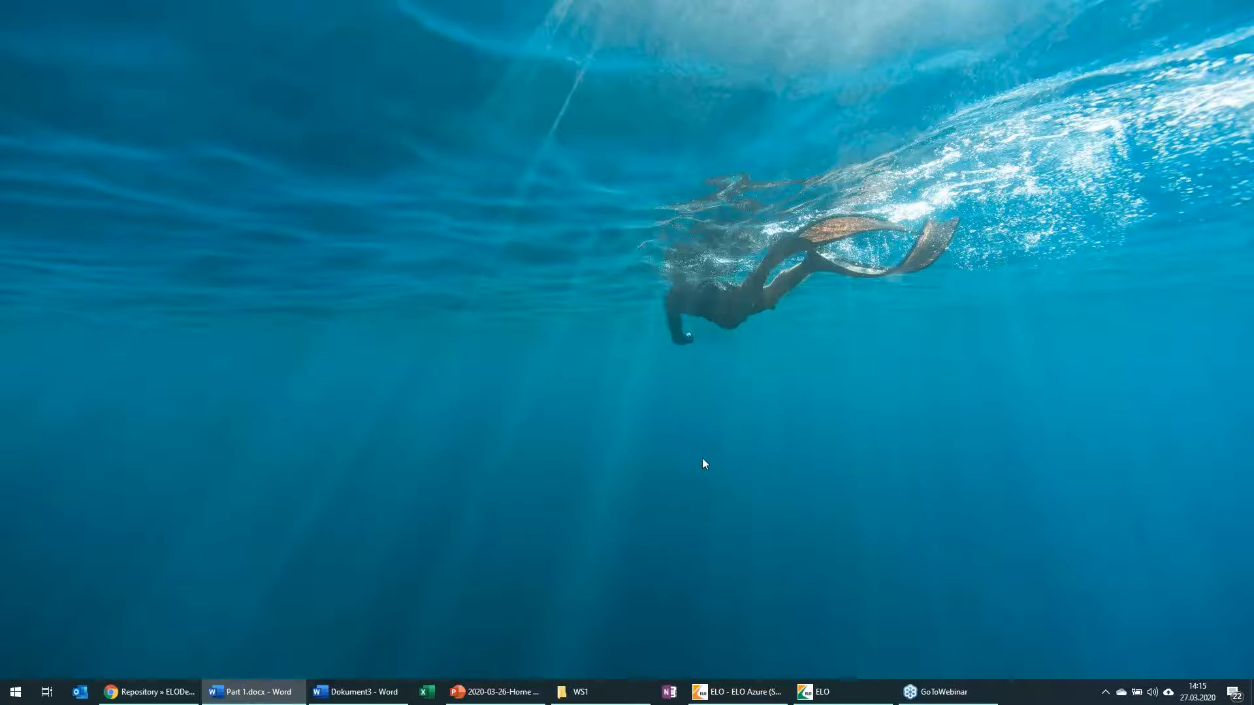
# Step: View the ELO web client's start page and the expanded tile overview of the ELO desktop client
pyautogui.click(150, 691)
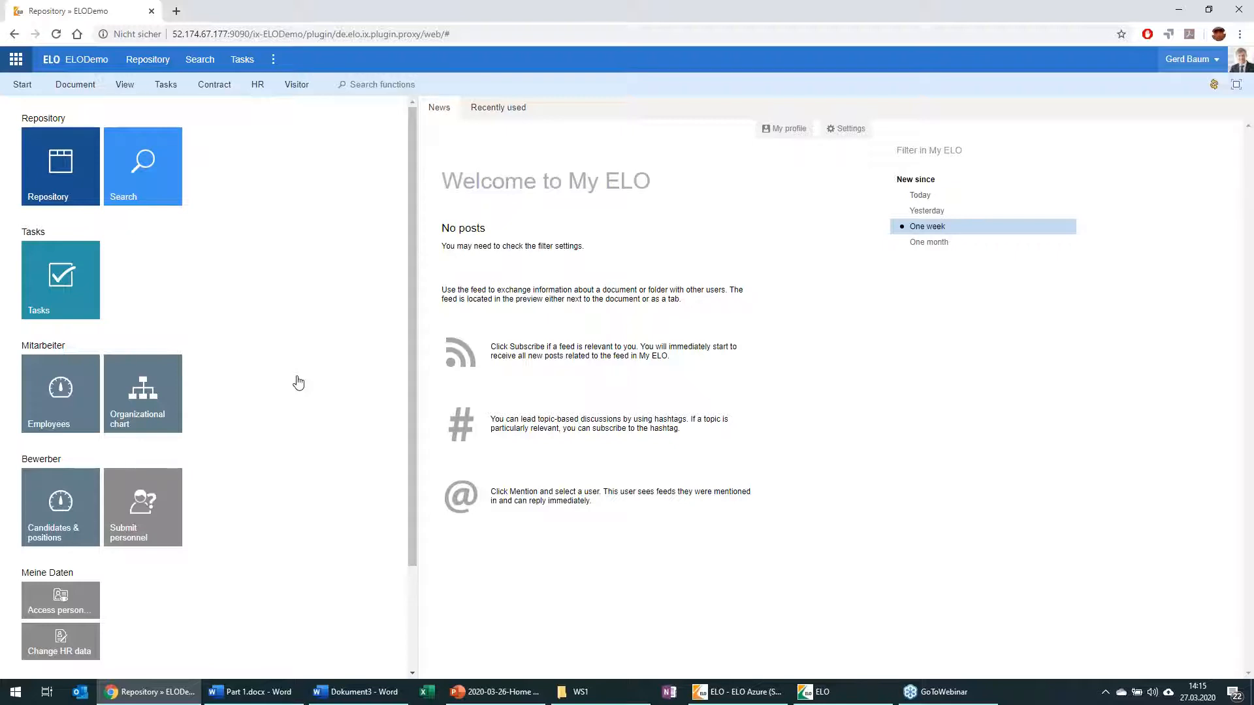
pyautogui.click(1181, 12)
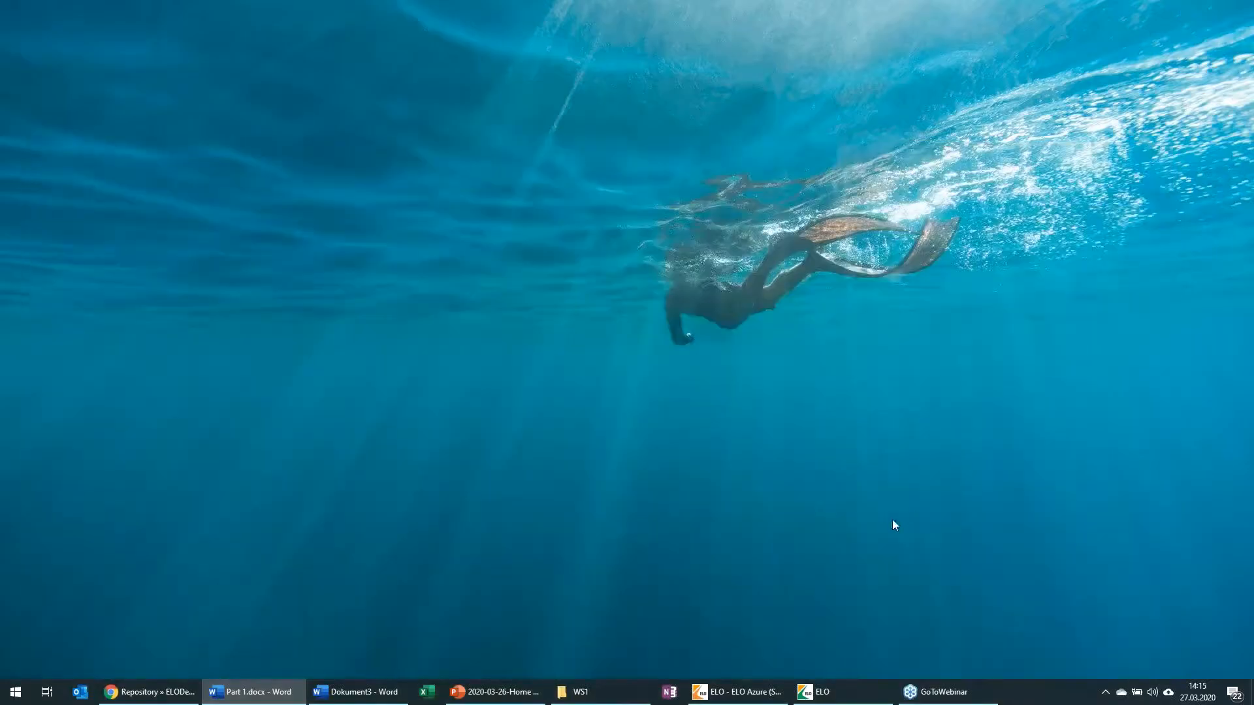
pyautogui.click(826, 685)
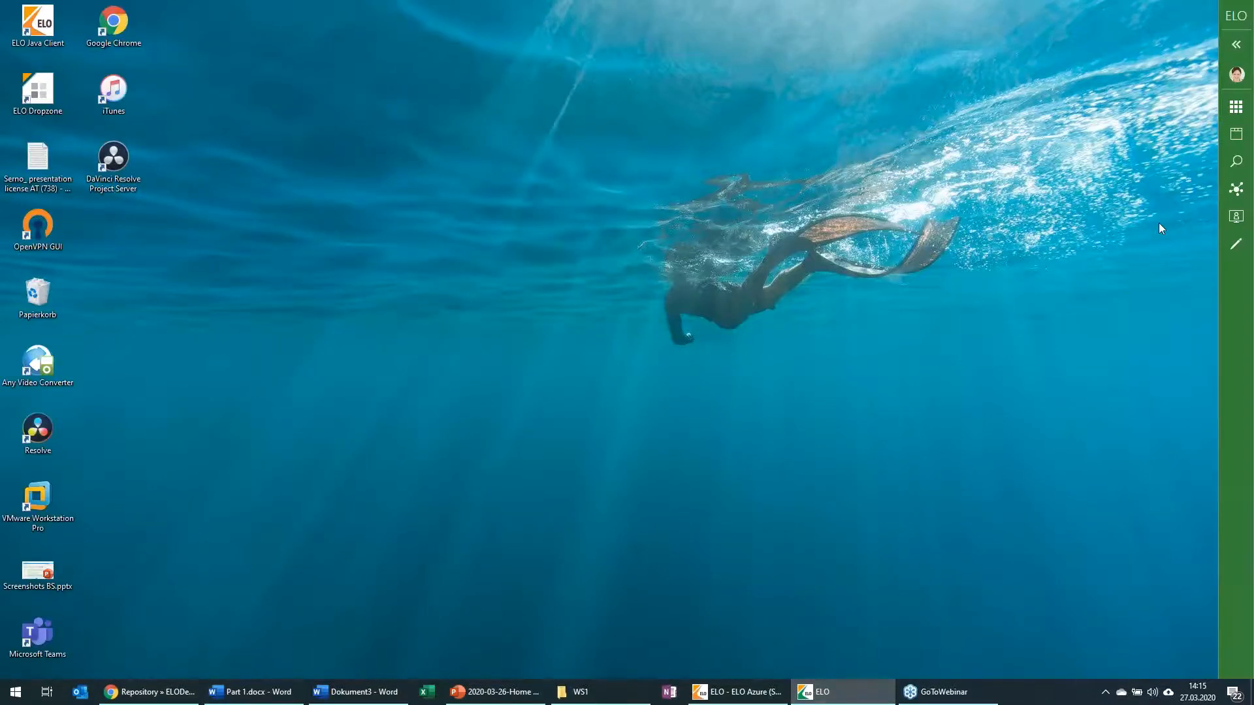
pyautogui.click(1238, 46)
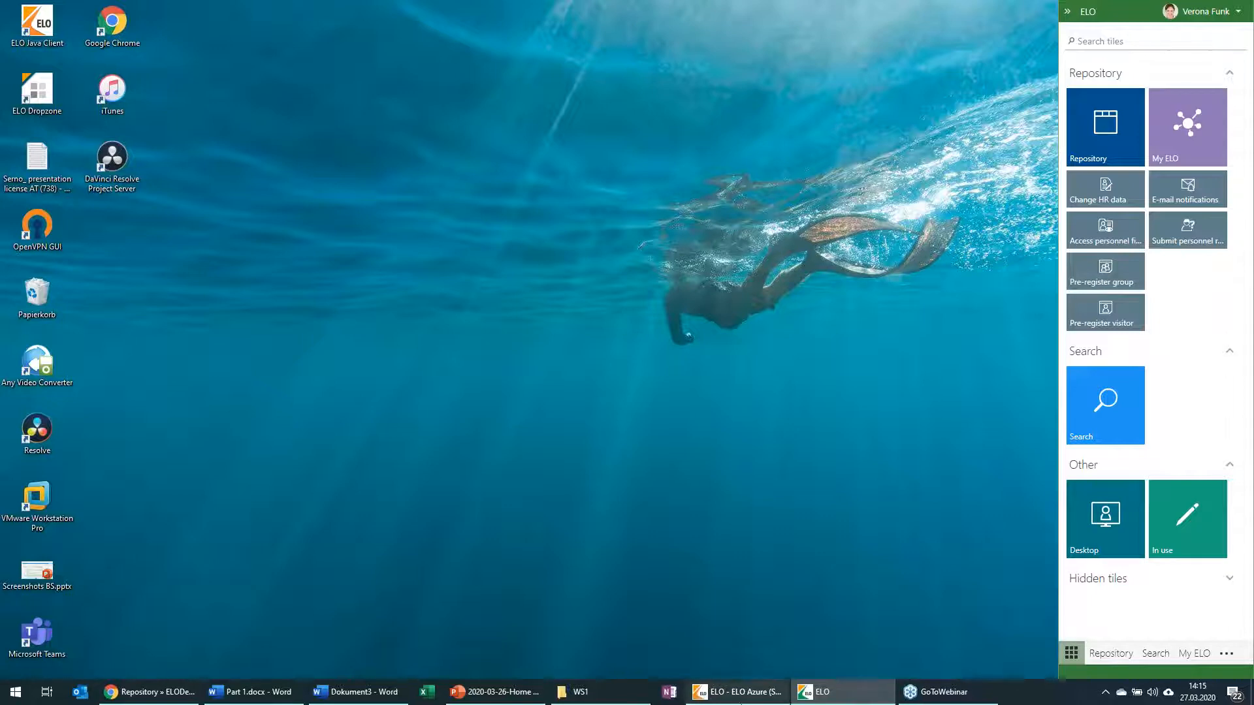
pyautogui.click(843, 694)
# Step: Switch to the ELO Java Client and open the Webinar "Tips for Working from Home" folder in the repository under Marketing, Webinare, 2020
pyautogui.click(756, 693)
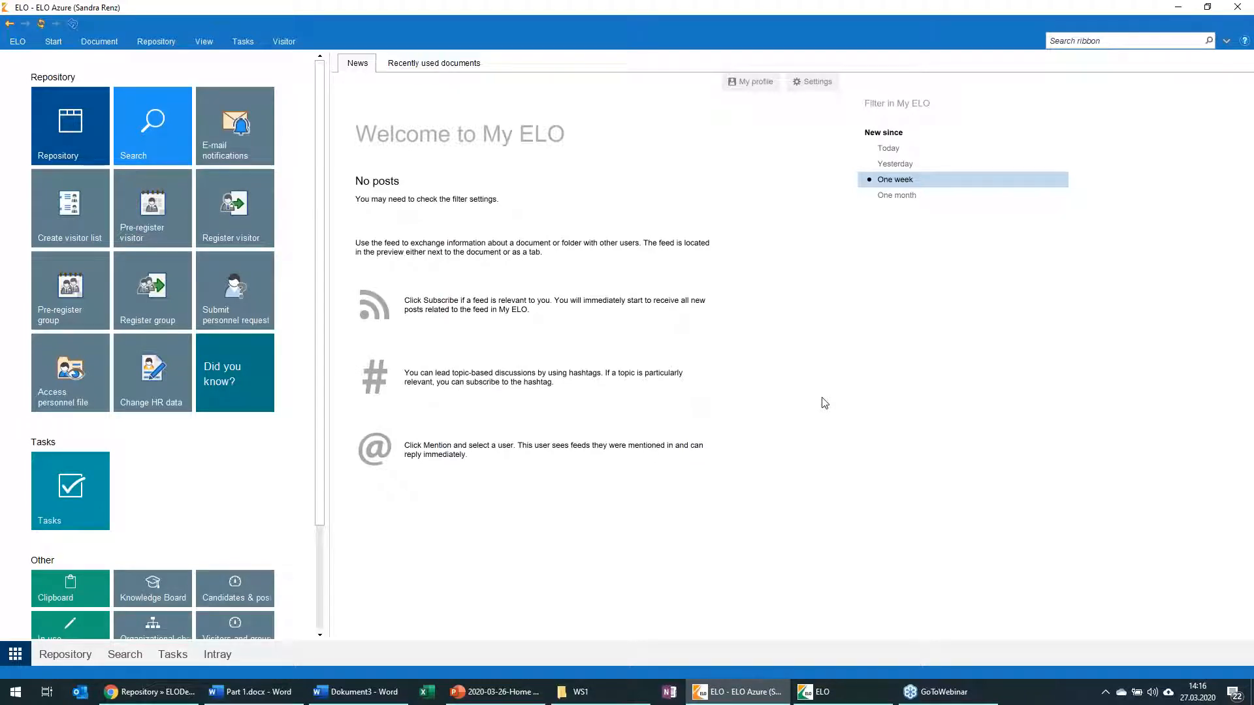
pyautogui.click(78, 148)
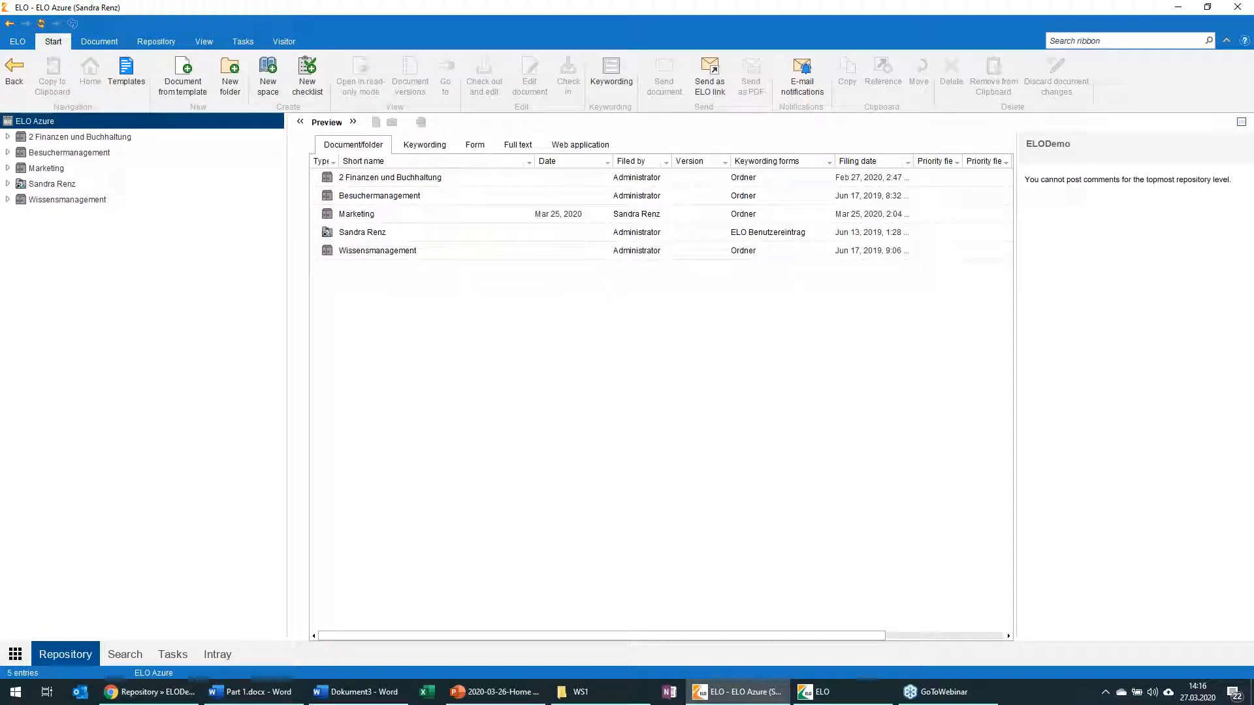
pyautogui.click(9, 168)
pyautogui.click(21, 184)
pyautogui.click(33, 199)
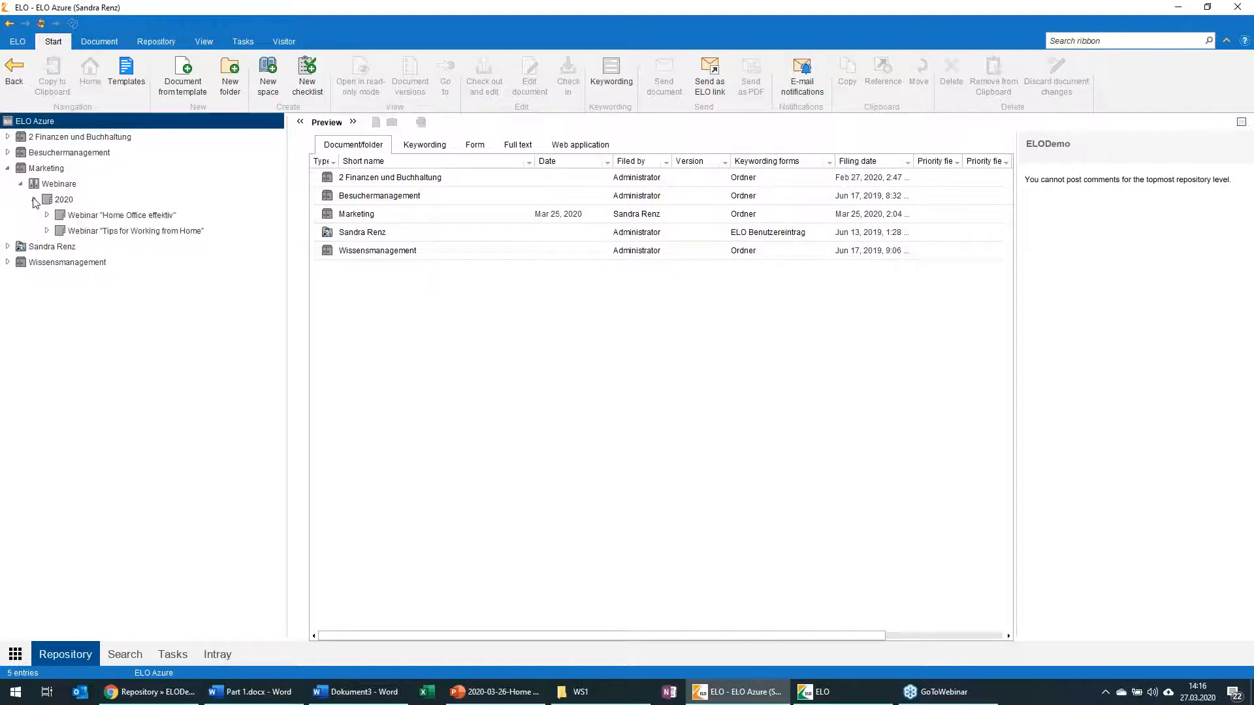
pyautogui.click(47, 230)
pyautogui.click(85, 232)
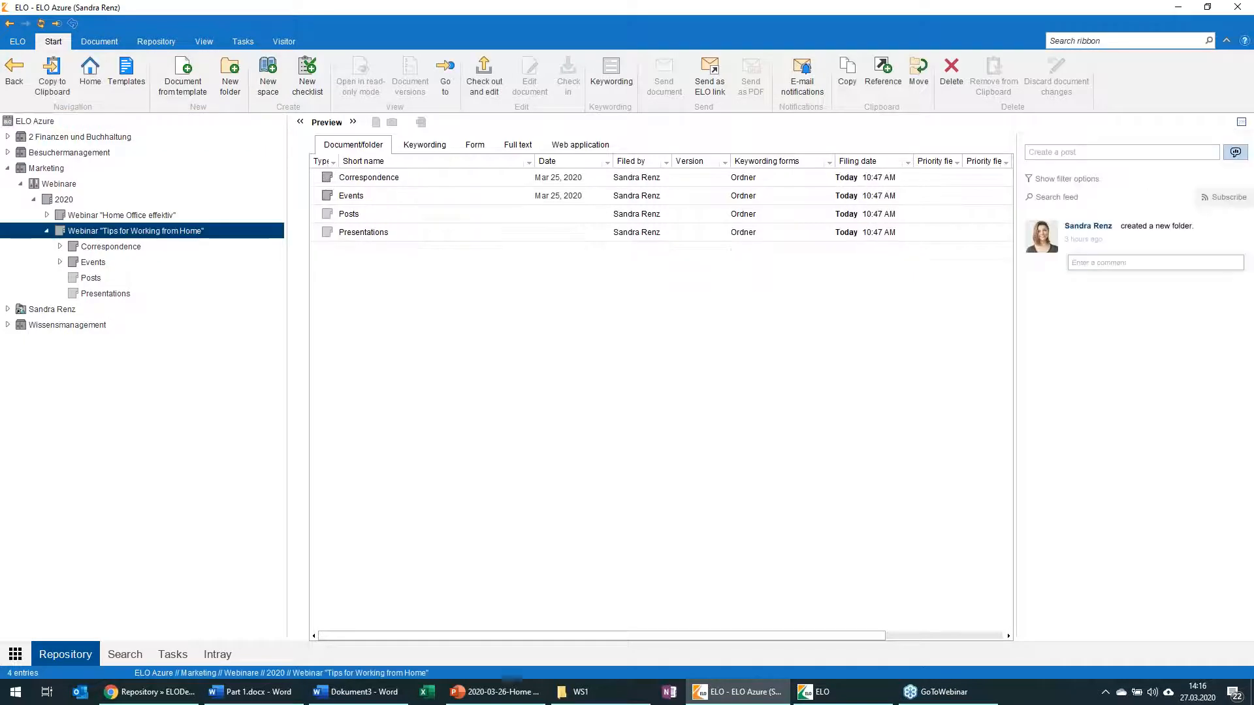
# Step: Examine the webinar folder's Correspondence, Events, Posts and Presentations subfolders, and minimize the Java Client
pyautogui.click(60, 247)
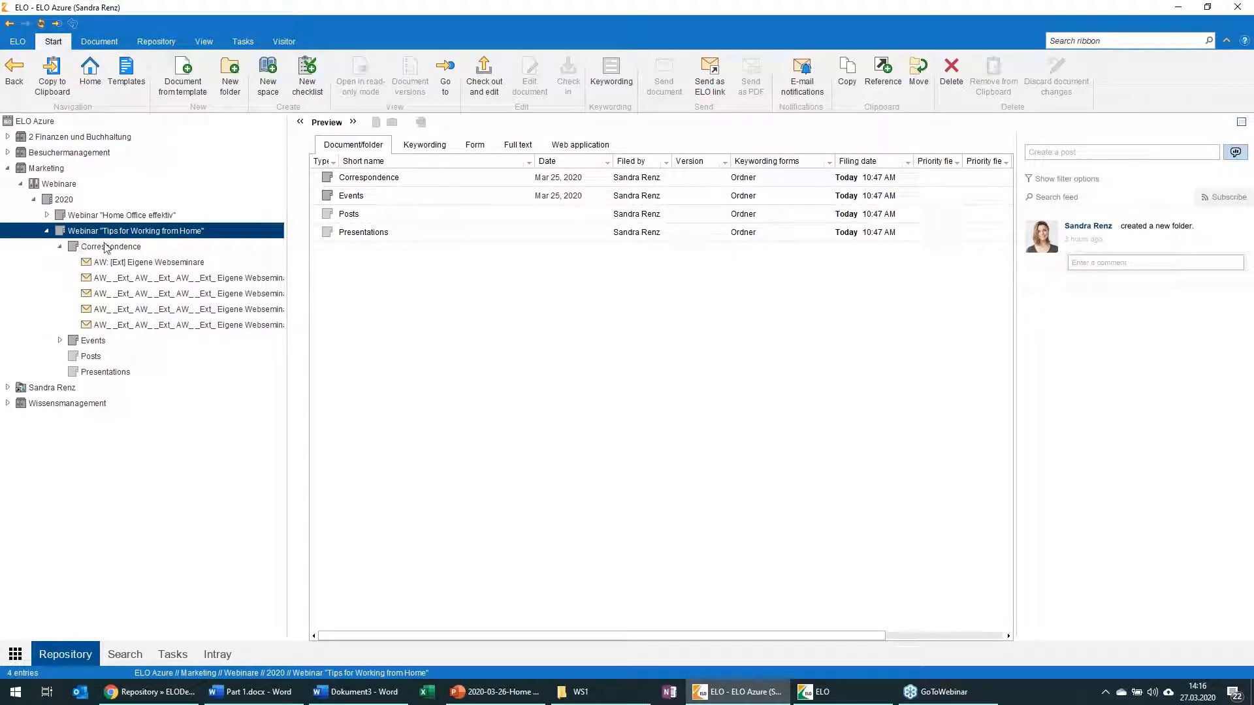
pyautogui.click(60, 247)
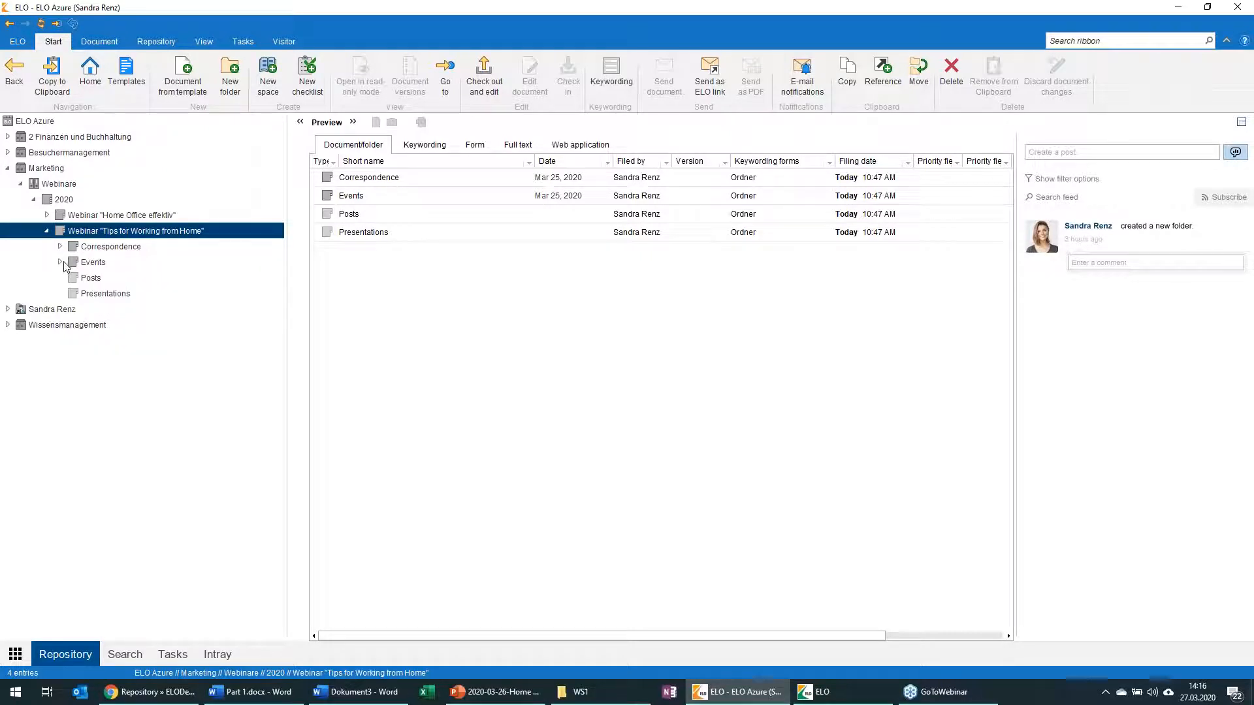
pyautogui.click(60, 262)
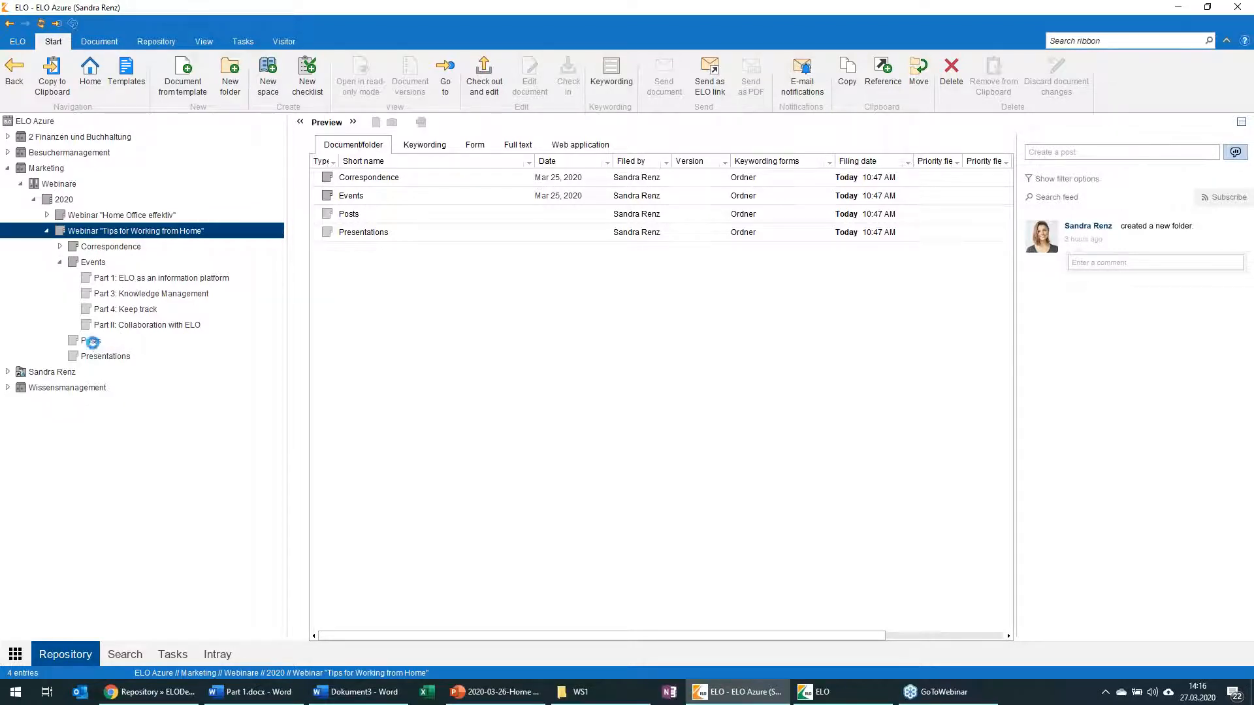
pyautogui.click(93, 342)
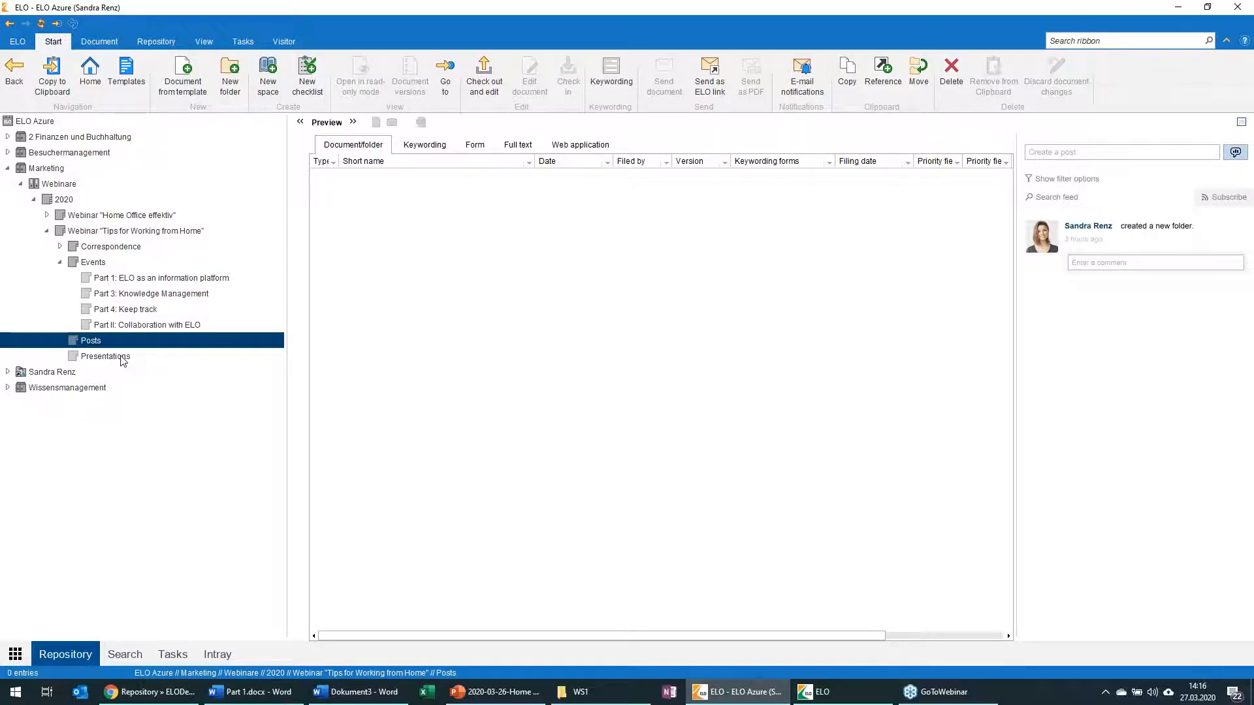
pyautogui.click(122, 359)
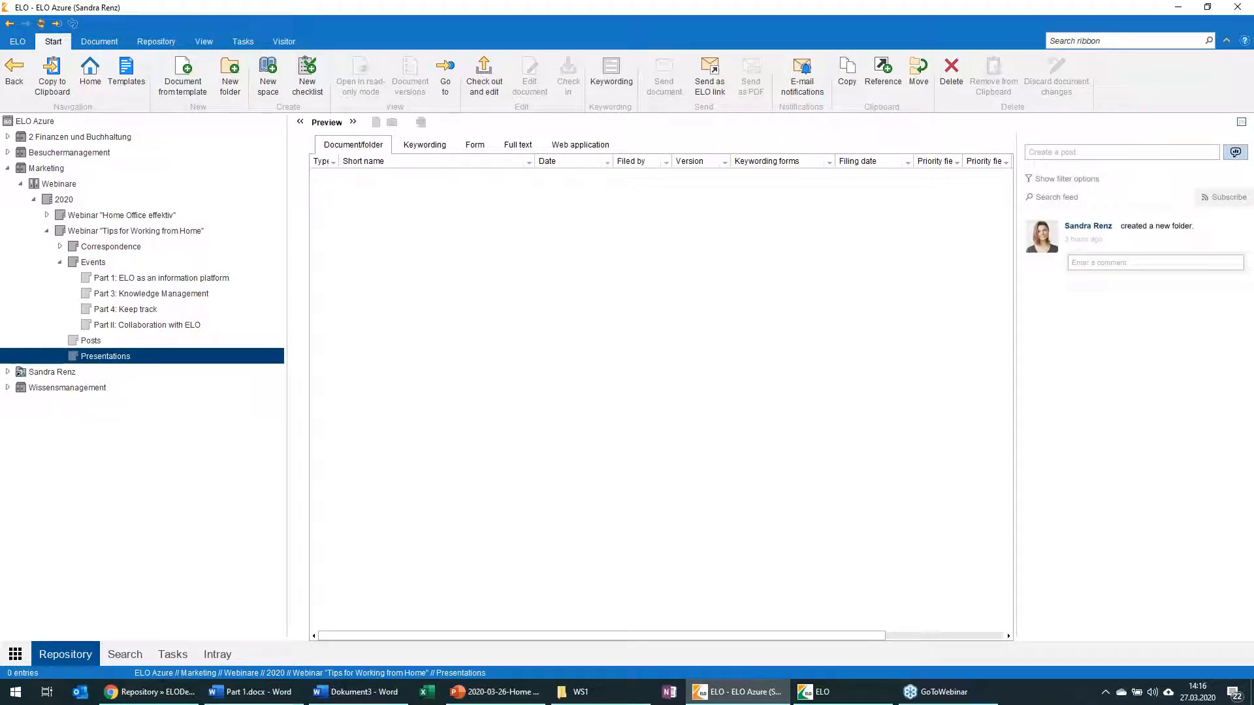
pyautogui.click(103, 232)
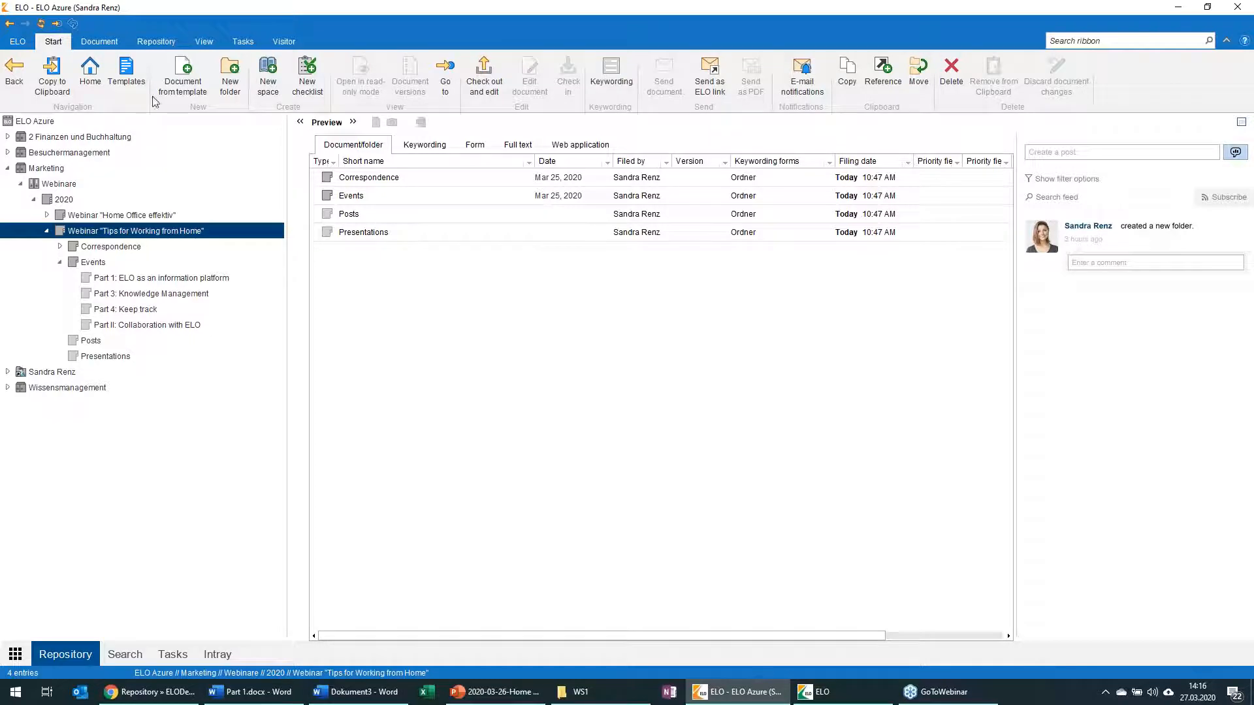
pyautogui.click(1182, 6)
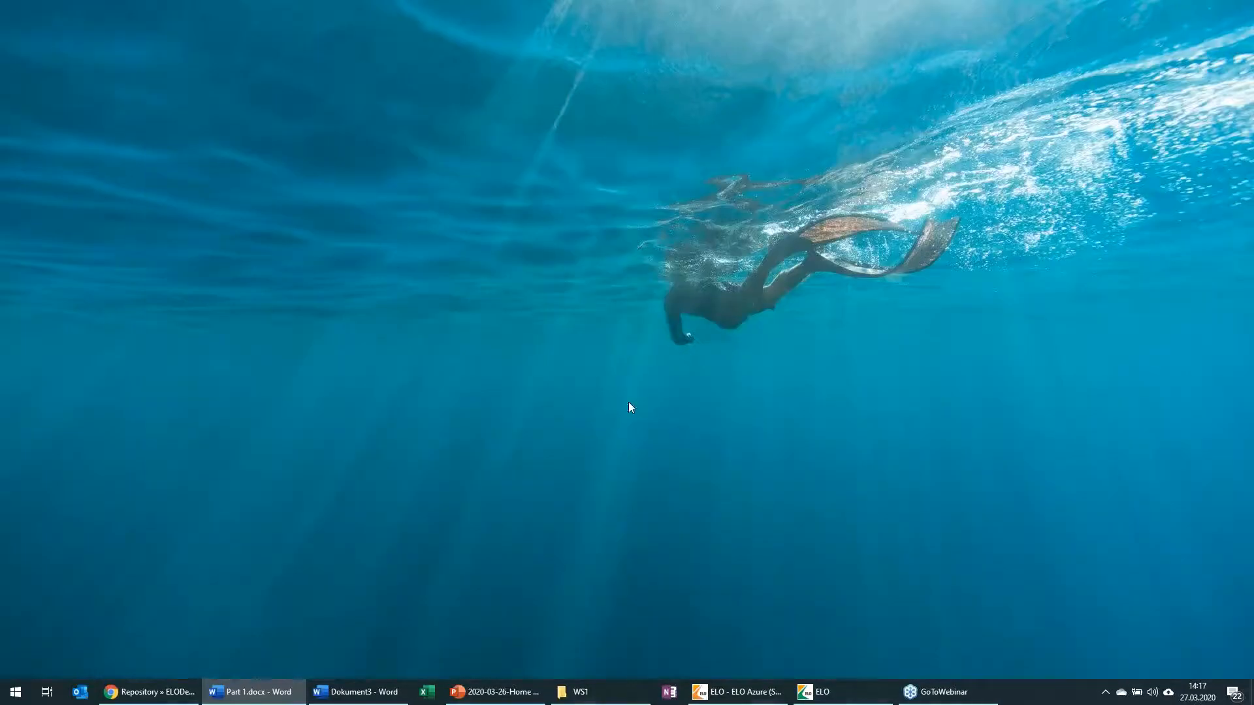
# Step: Switch to the ELO web client in Chrome and open the Webinar "Tips for Working from Home" folder under Marketing, Webinare, 2020
pyautogui.click(147, 692)
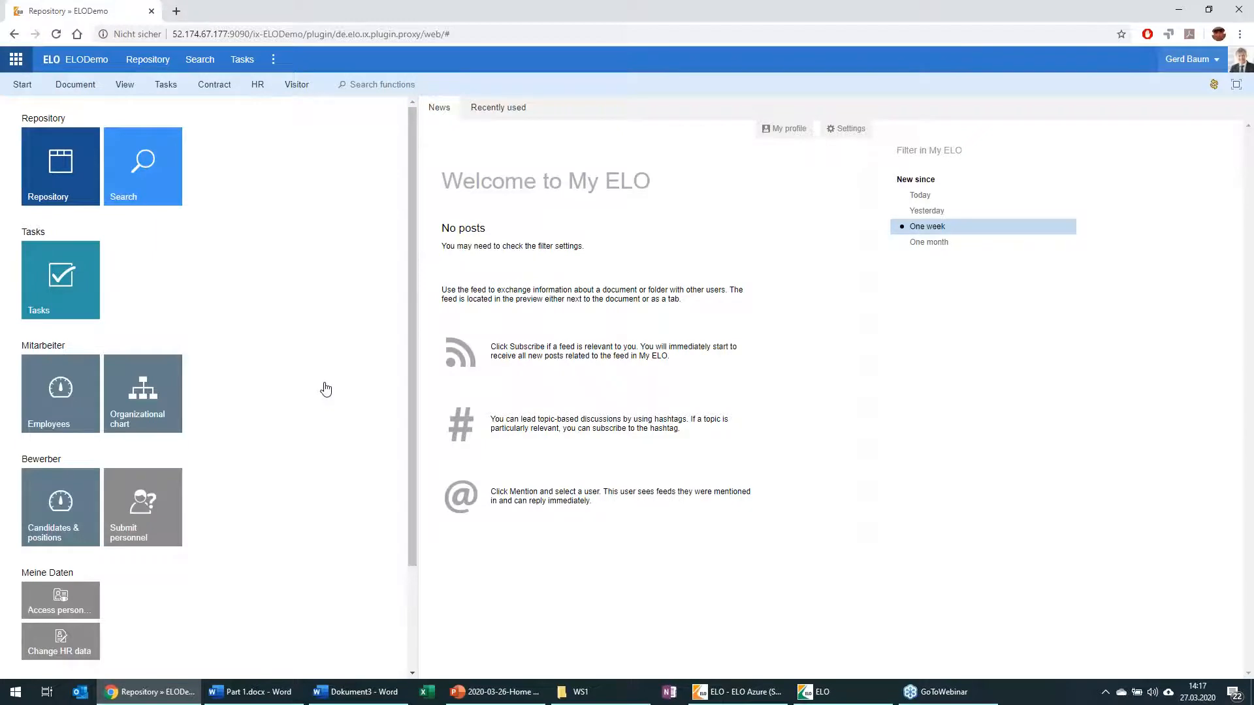
pyautogui.click(72, 173)
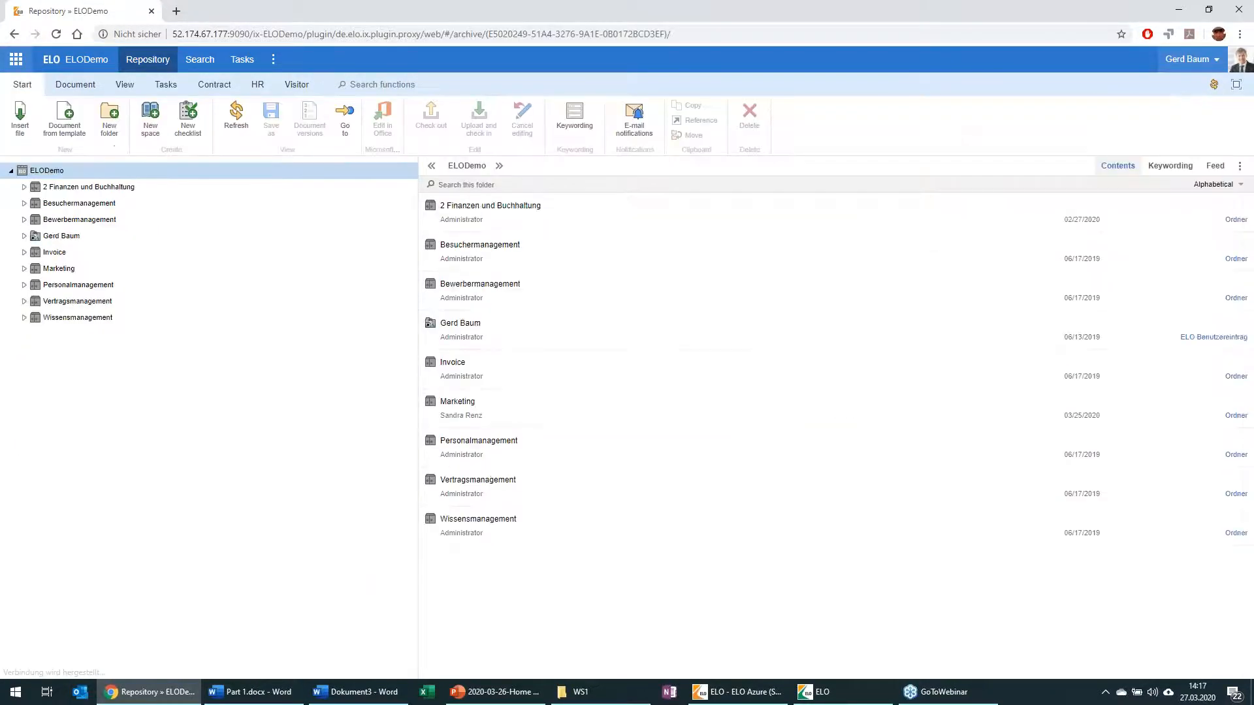
pyautogui.click(24, 268)
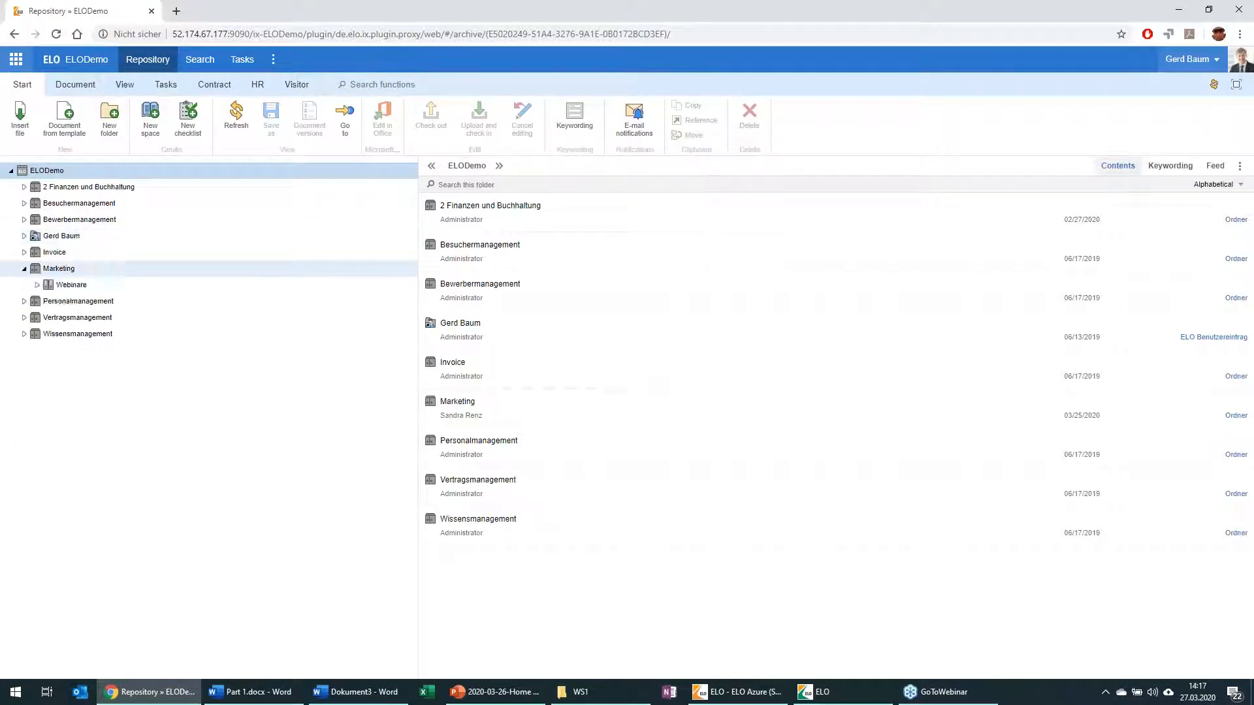
pyautogui.click(37, 285)
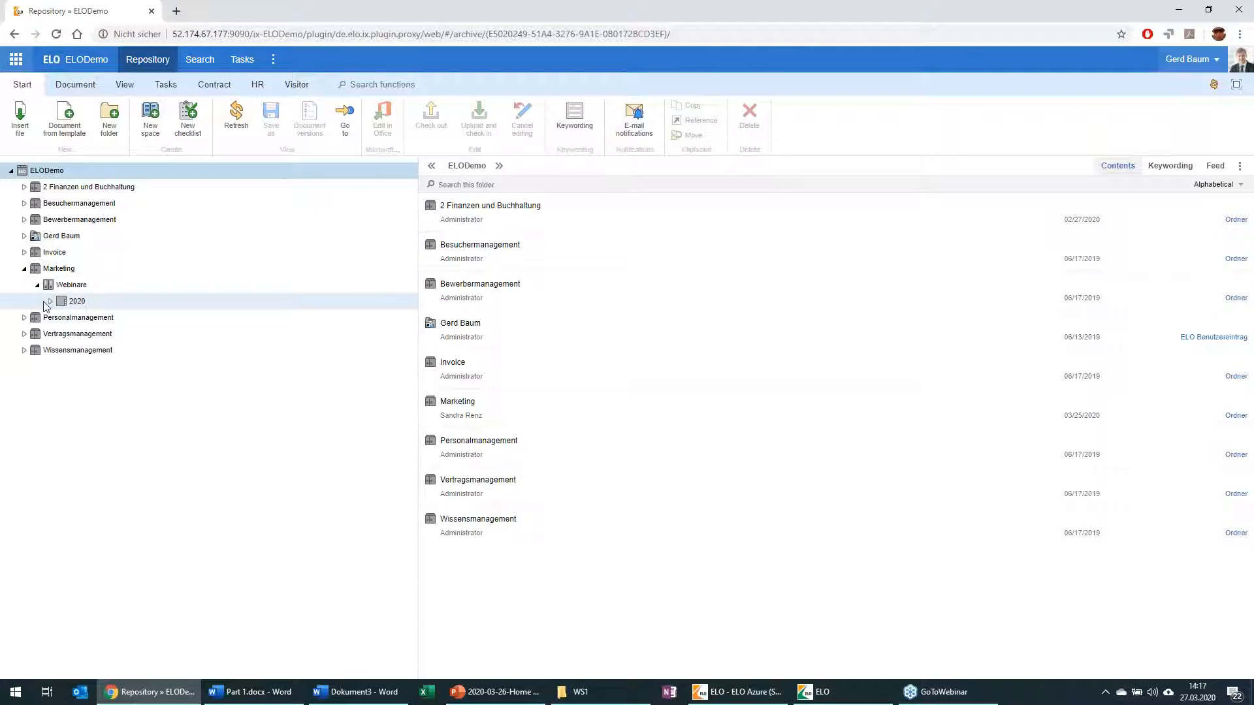
pyautogui.click(50, 301)
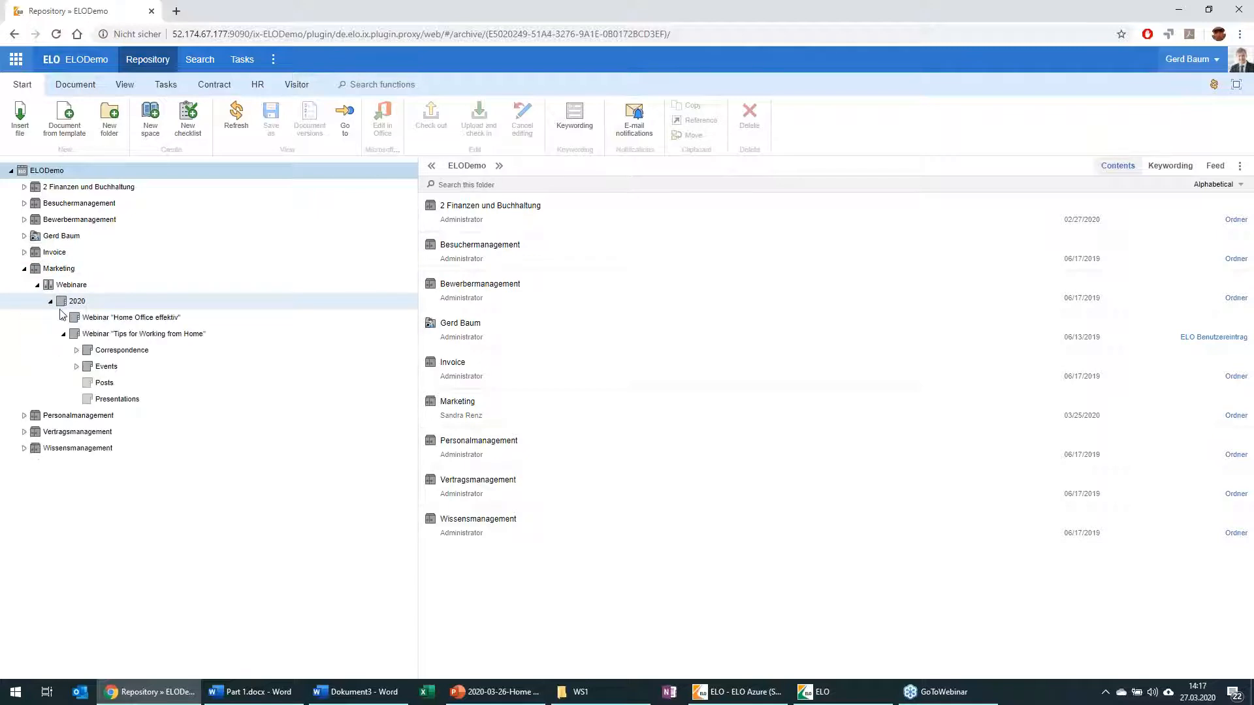
pyautogui.click(99, 334)
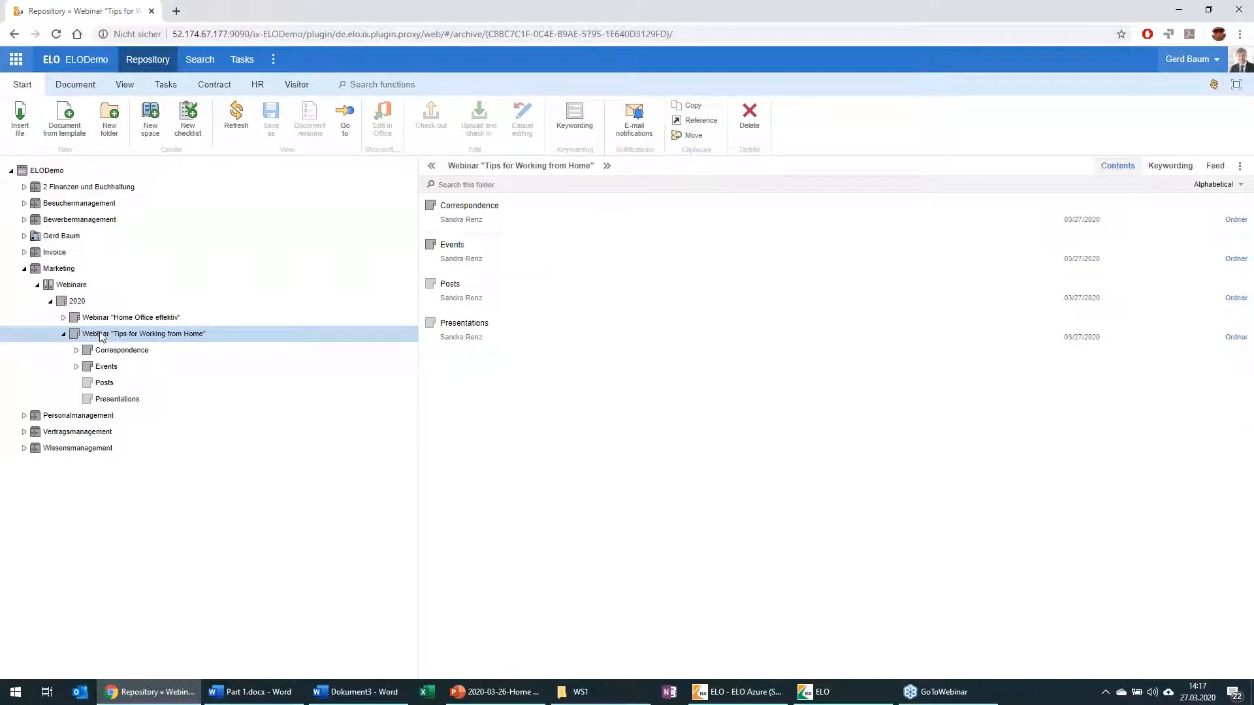
# Step: Create a new checklist named "Tips for working from home" in the webinar folder
pyautogui.click(188, 120)
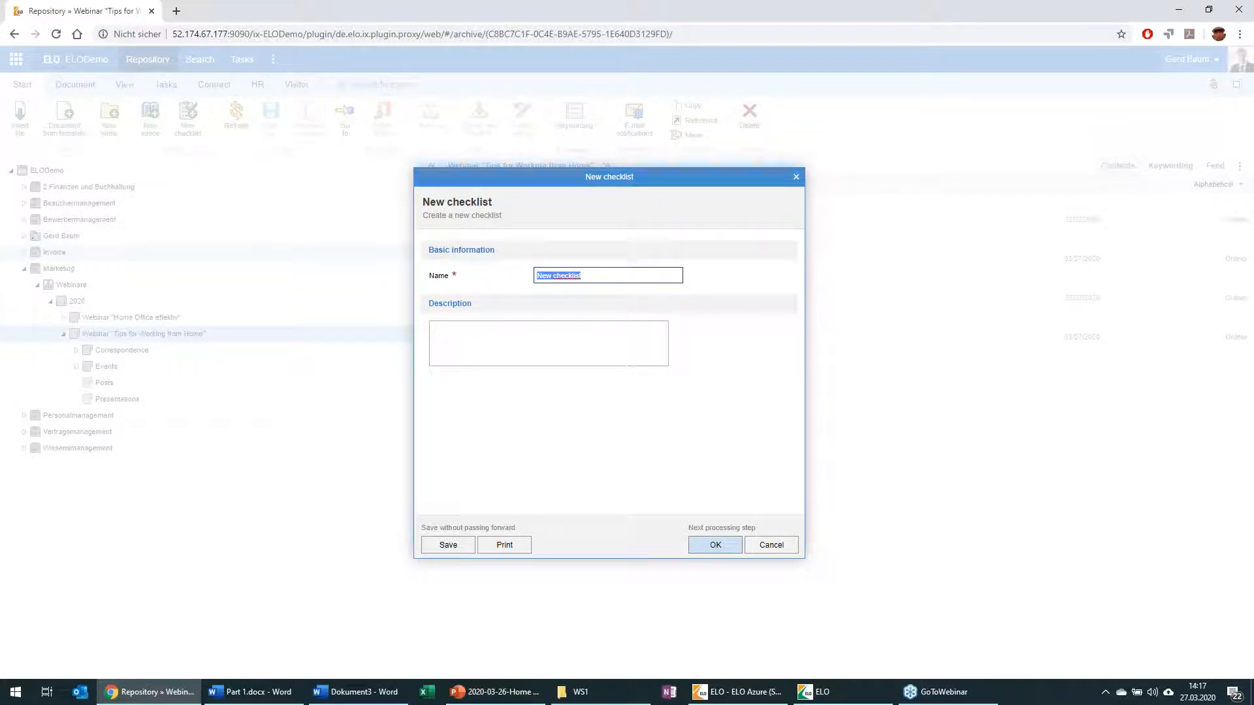
pyautogui.write('Tips for ')
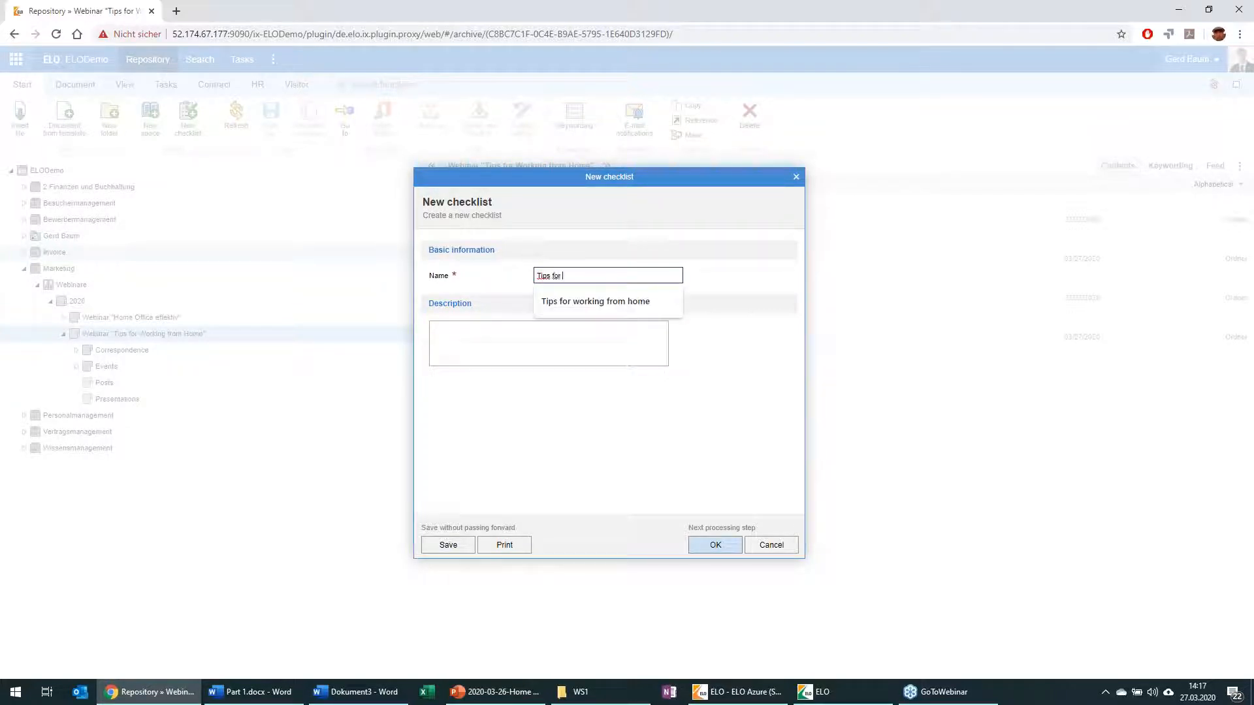
pyautogui.write('working from home')
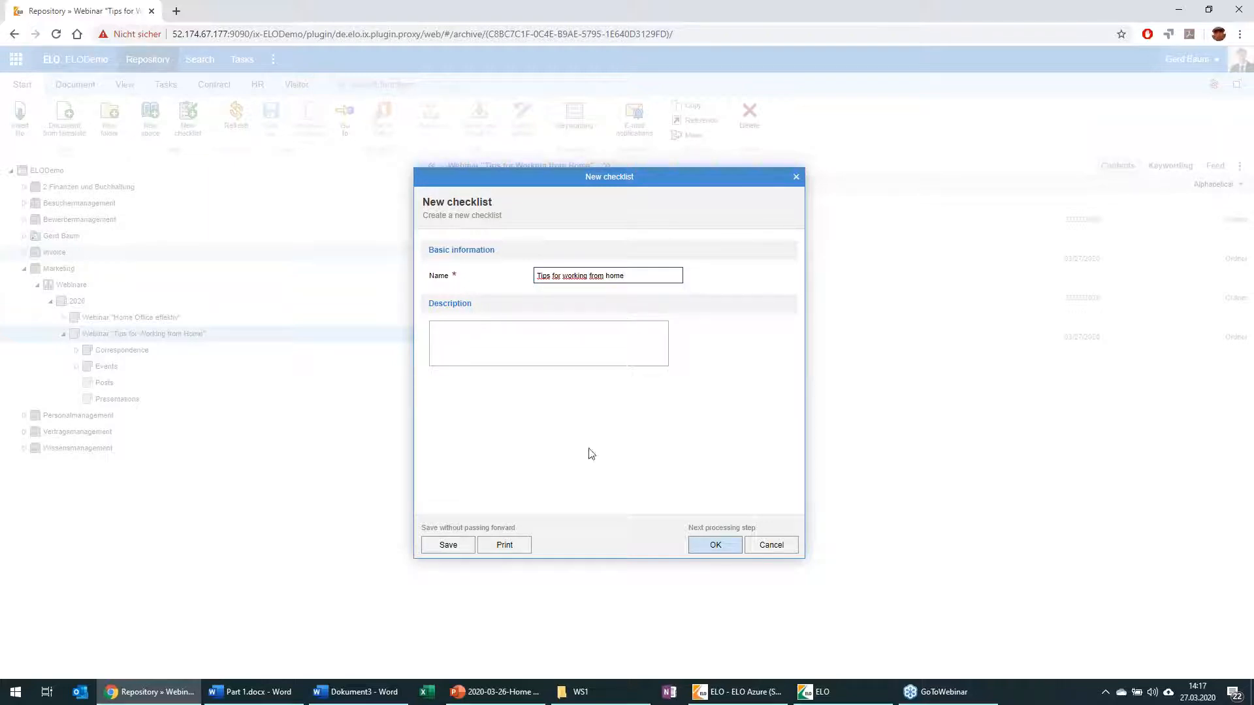
pyautogui.click(715, 542)
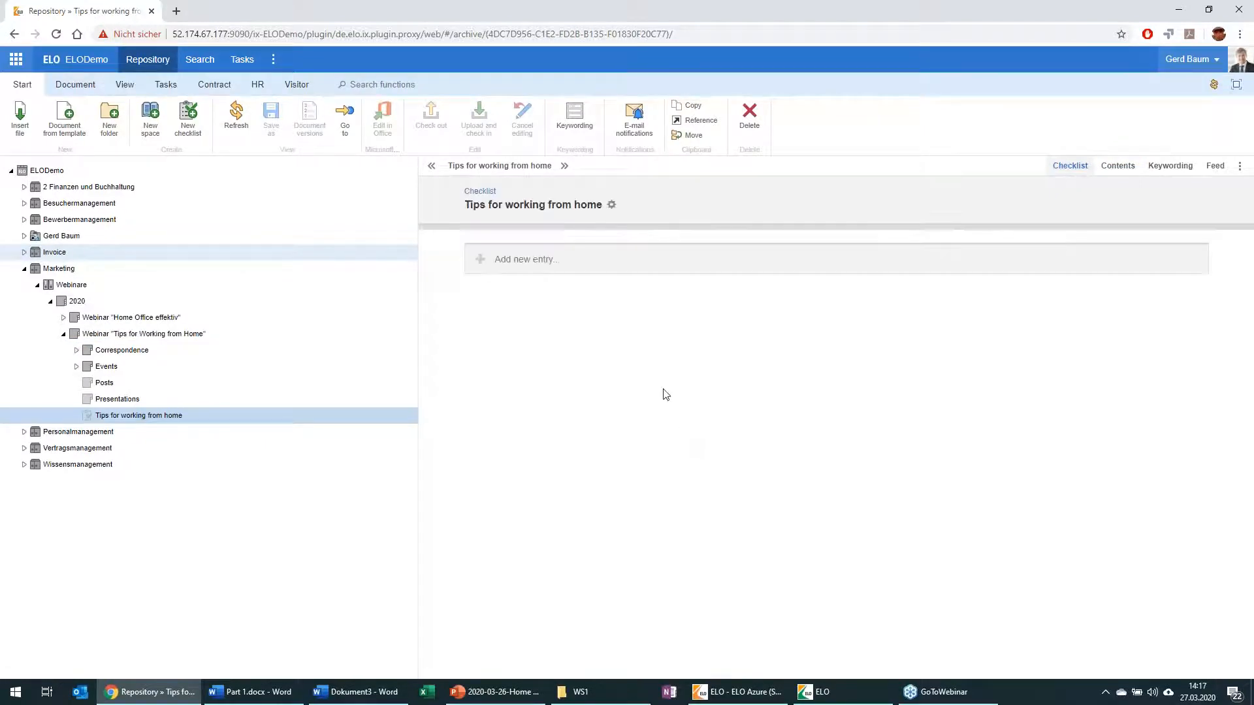
# Step: Add the entries "Set dates", "Create a concept" and "Powerpoint presentation" to the checklist
pyautogui.click(568, 258)
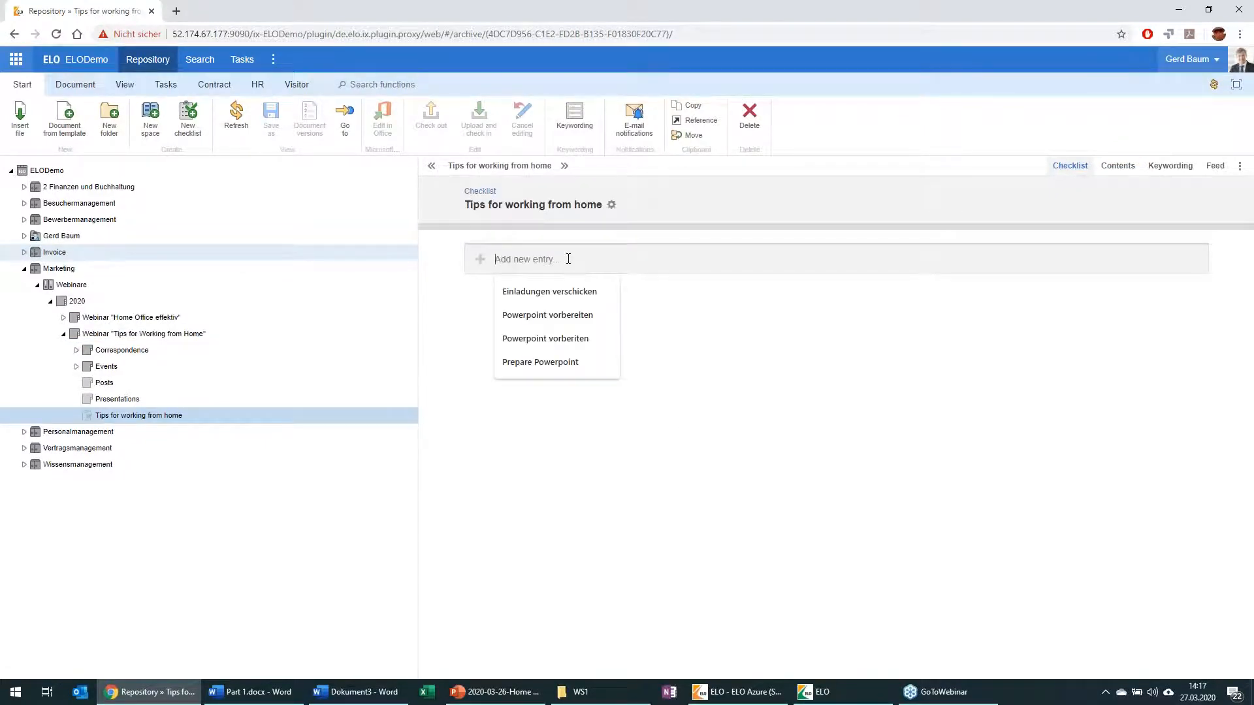
pyautogui.write('Set dates')
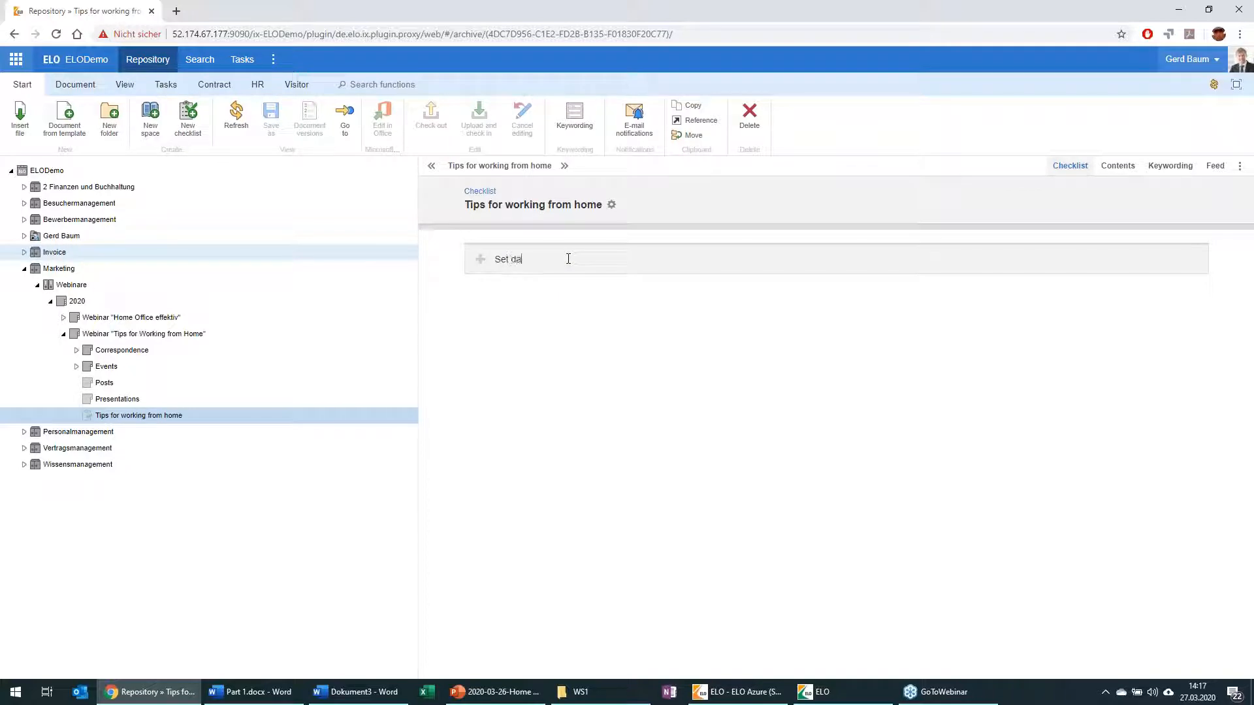
pyautogui.press('Return')
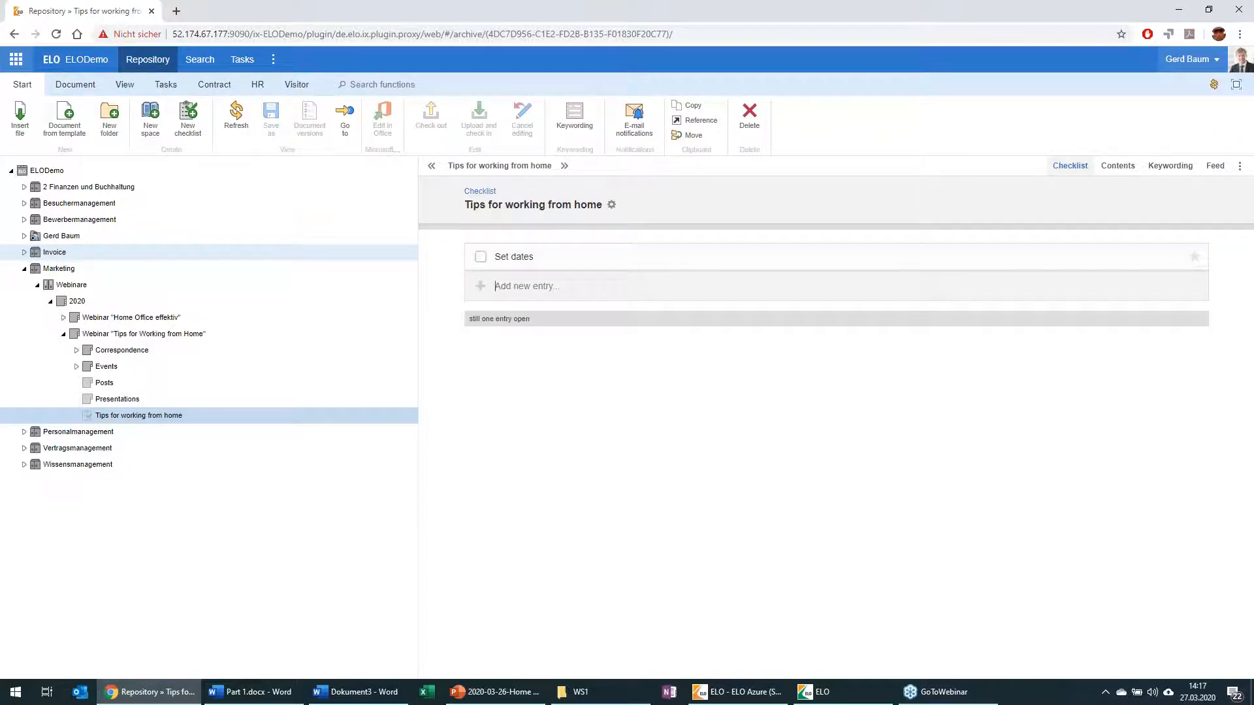
pyautogui.write('Create a concept')
pyautogui.press('Return')
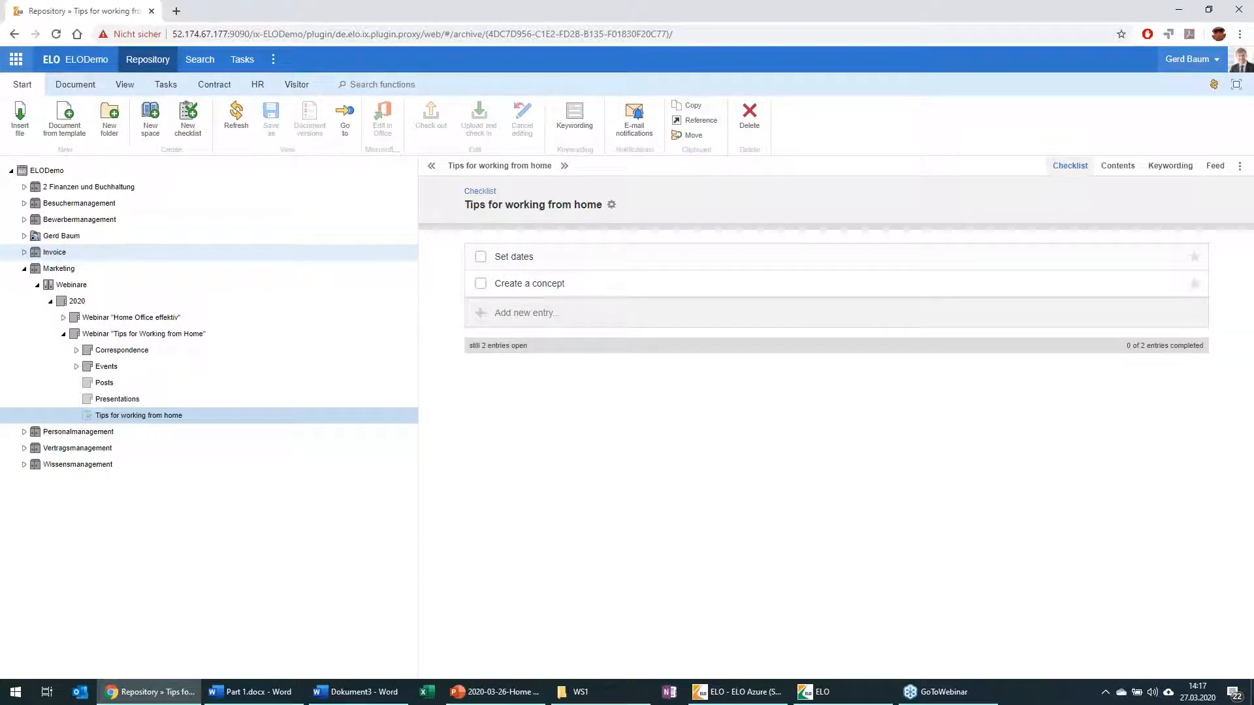
pyautogui.write('Powe')
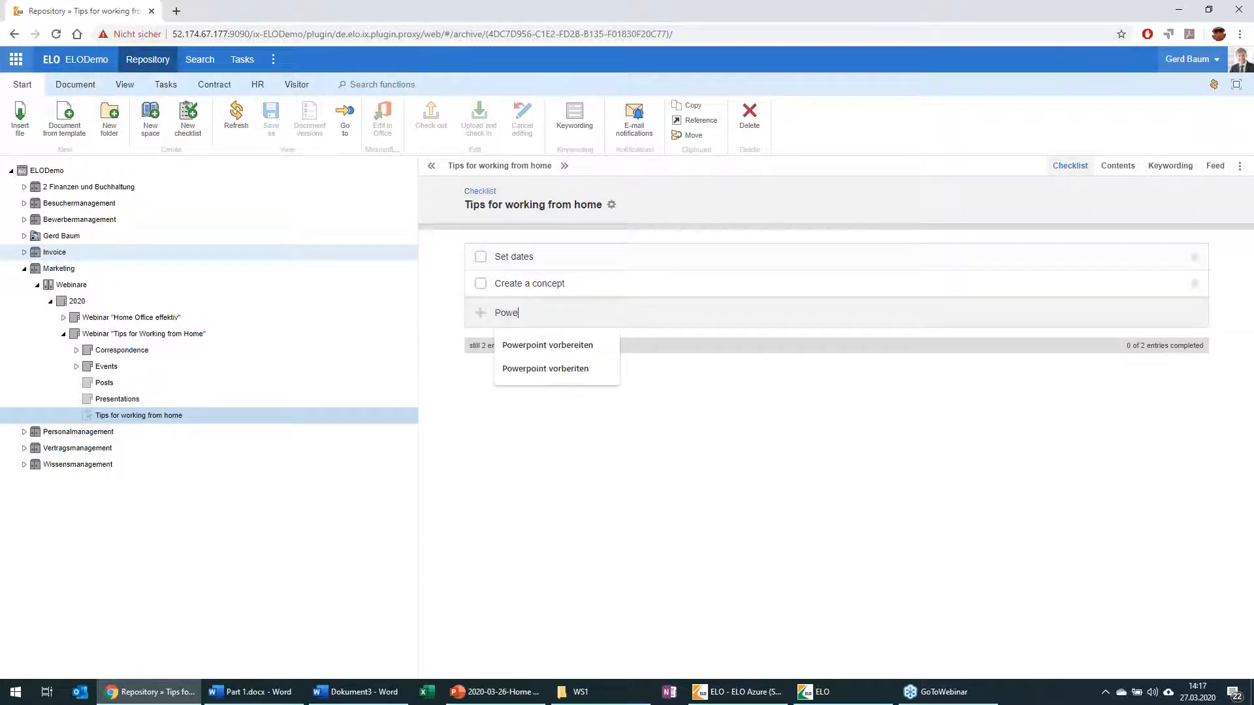
pyautogui.write('rpoint pre')
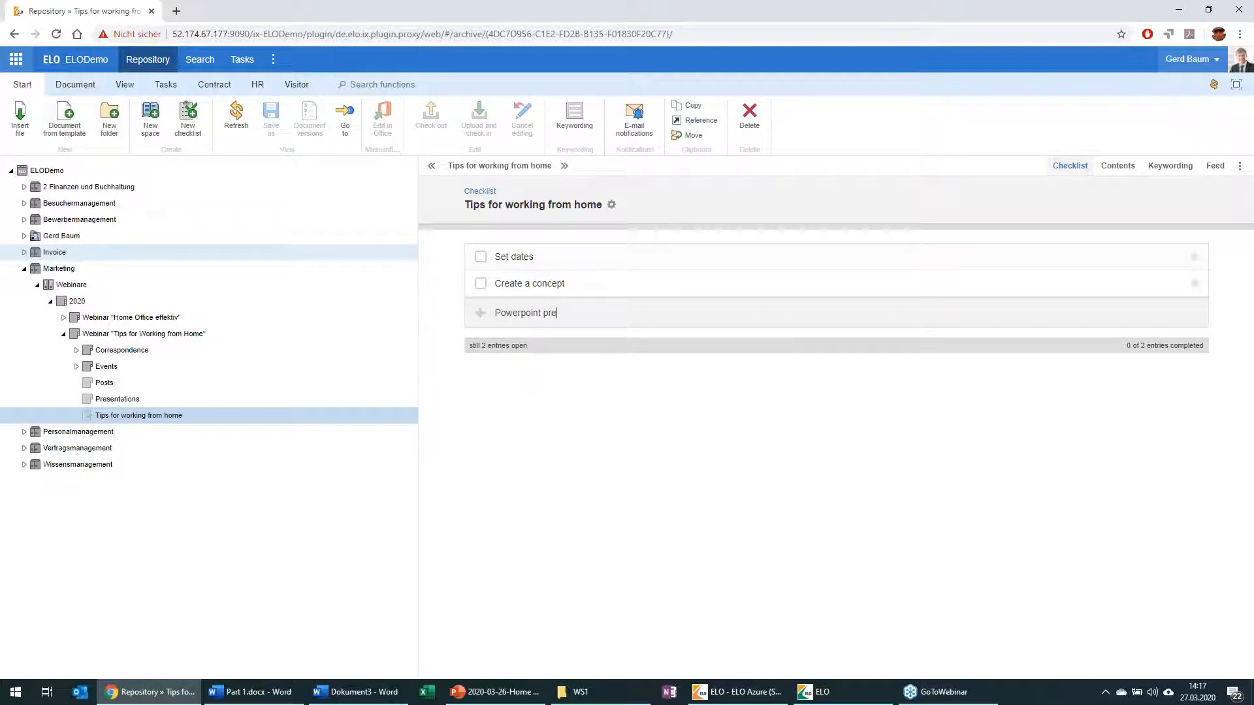
pyautogui.write('sentation')
pyautogui.press('Return')
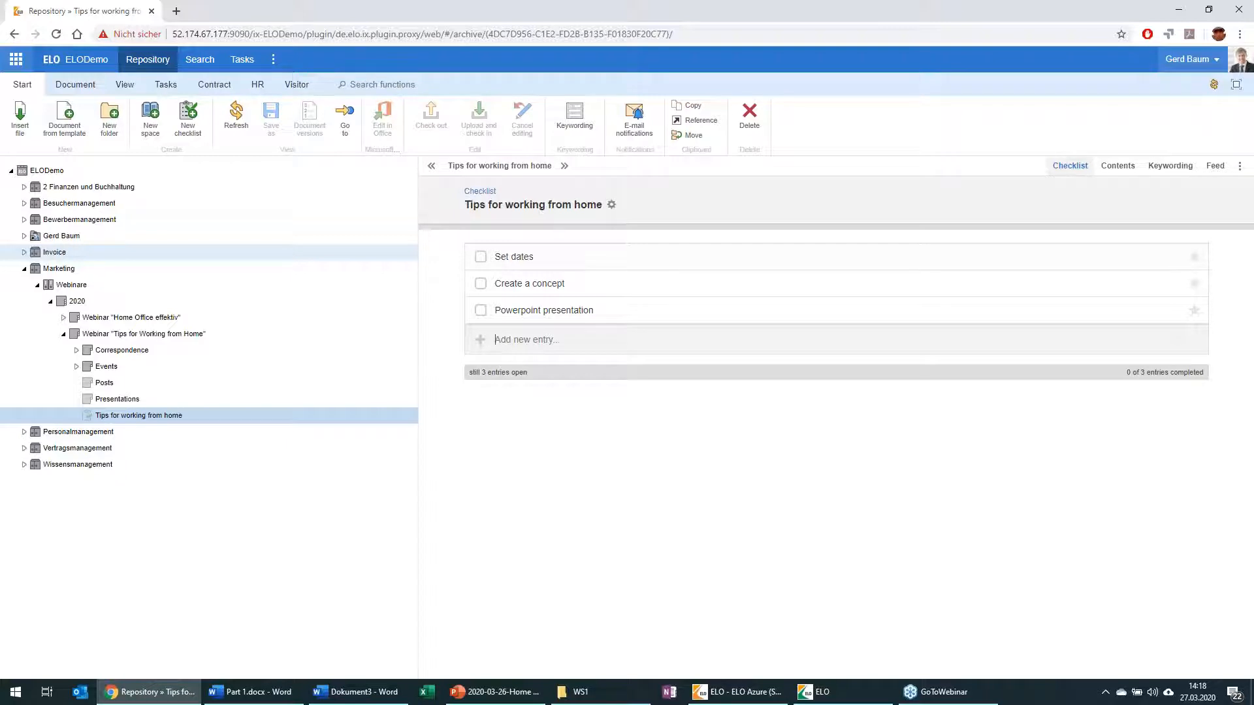
# Step: Mark the "Set dates" entry as completed and return to the Webinar "Tips for Working from Home" folder
pyautogui.click(482, 260)
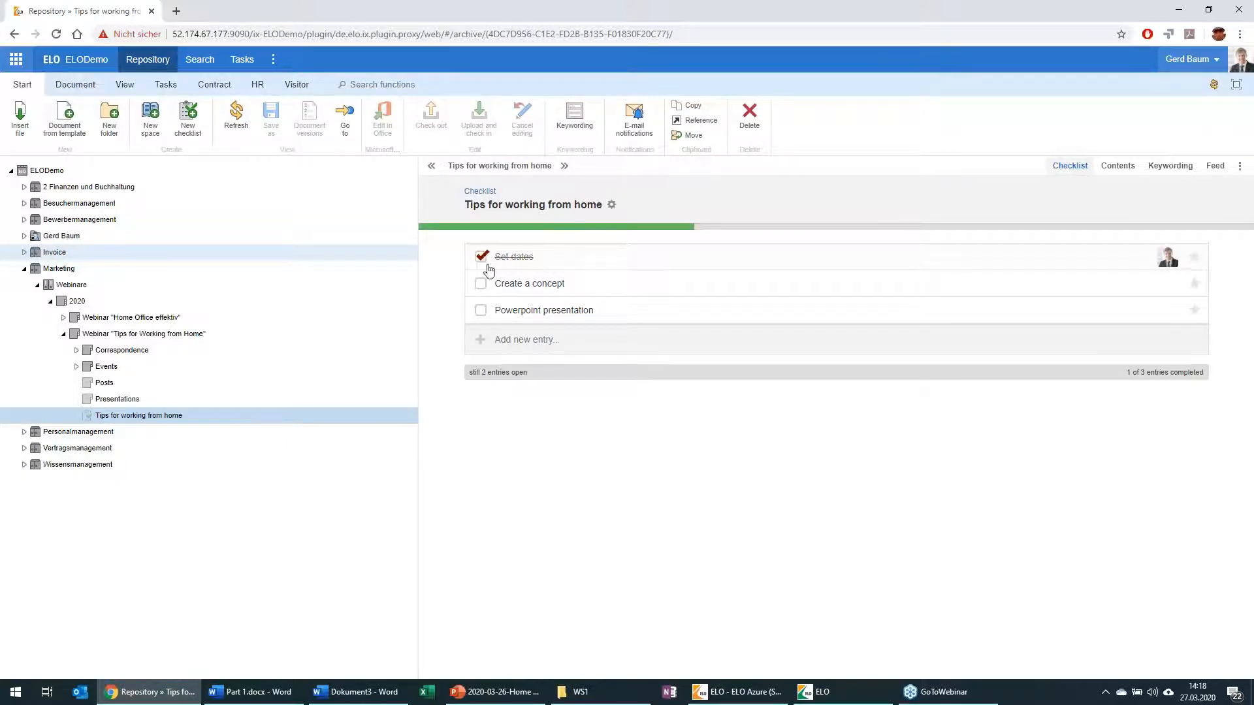
pyautogui.moveTo(1161, 262)
pyautogui.click(137, 335)
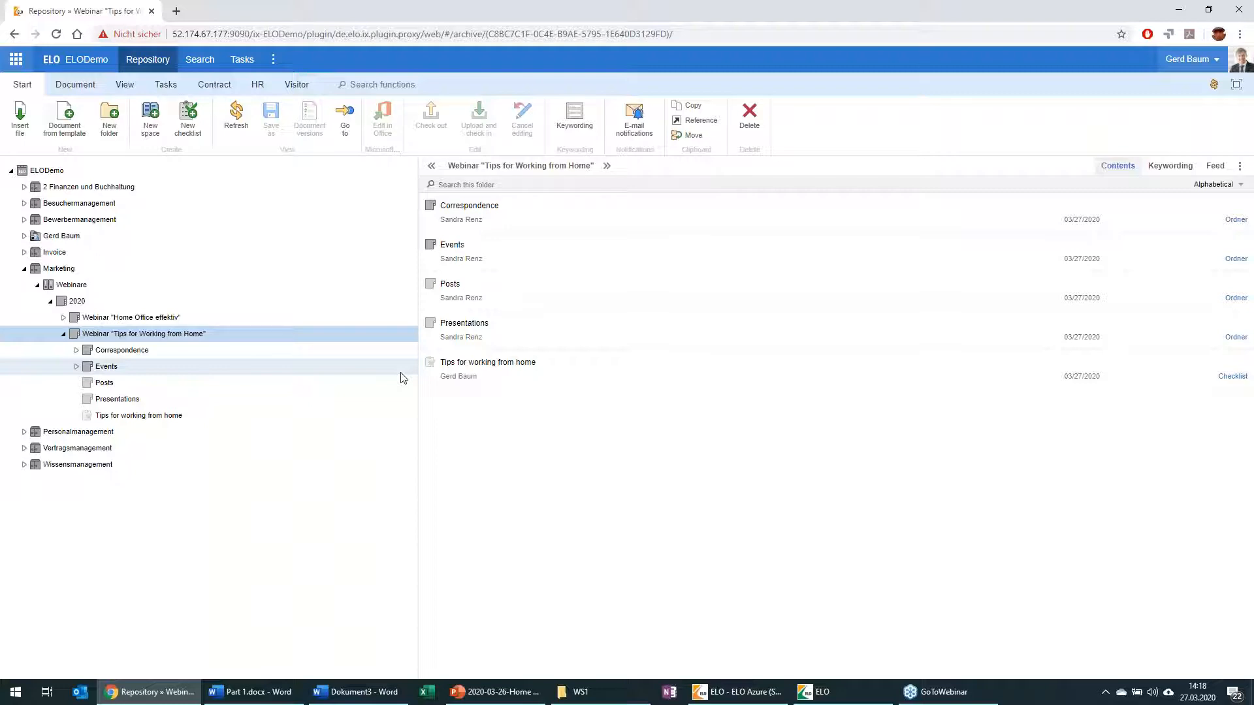
pyautogui.click(540, 203)
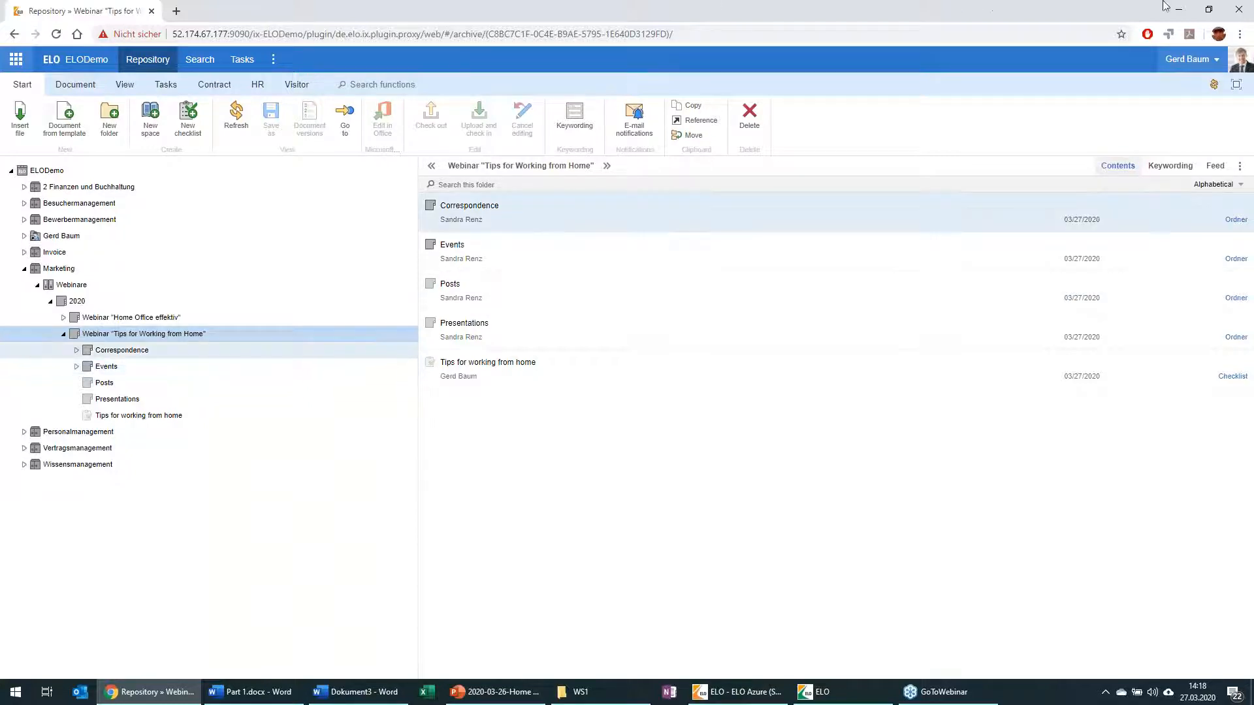
# Step: Switch to the blank Word document Dokument3 with the ELO desktop client docked beside it and paste the copied blog text
pyautogui.click(1180, 11)
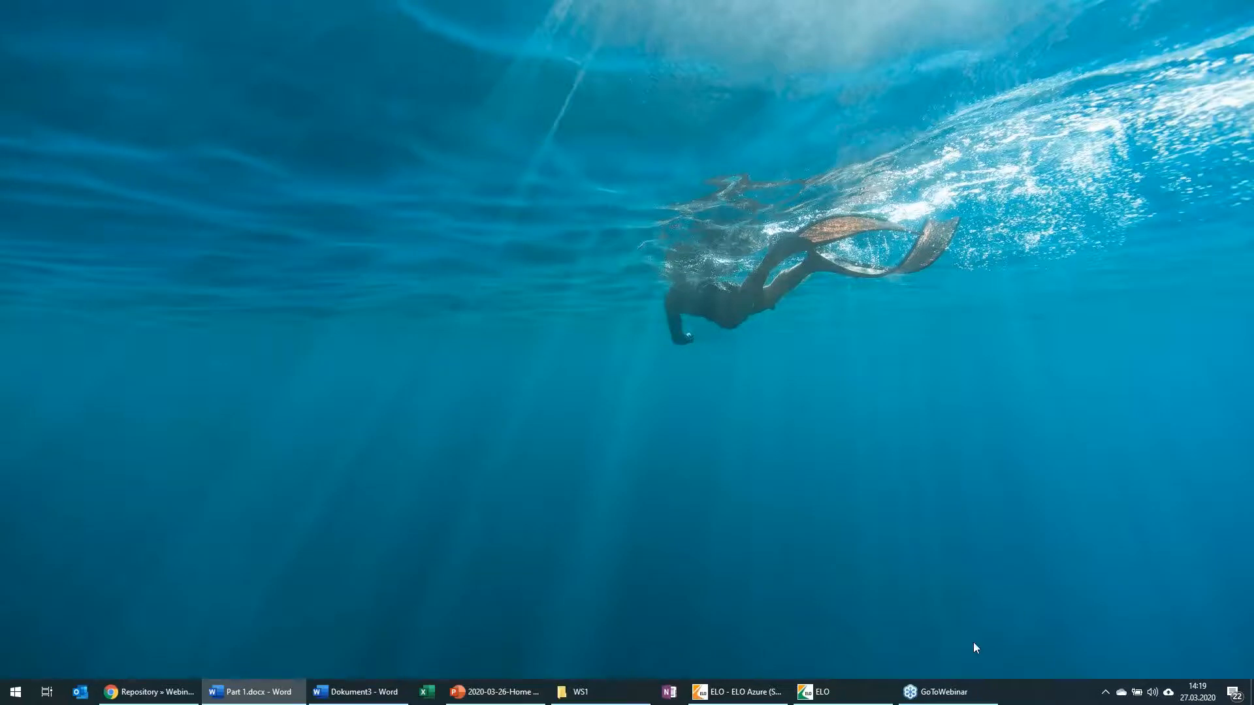
pyautogui.click(833, 692)
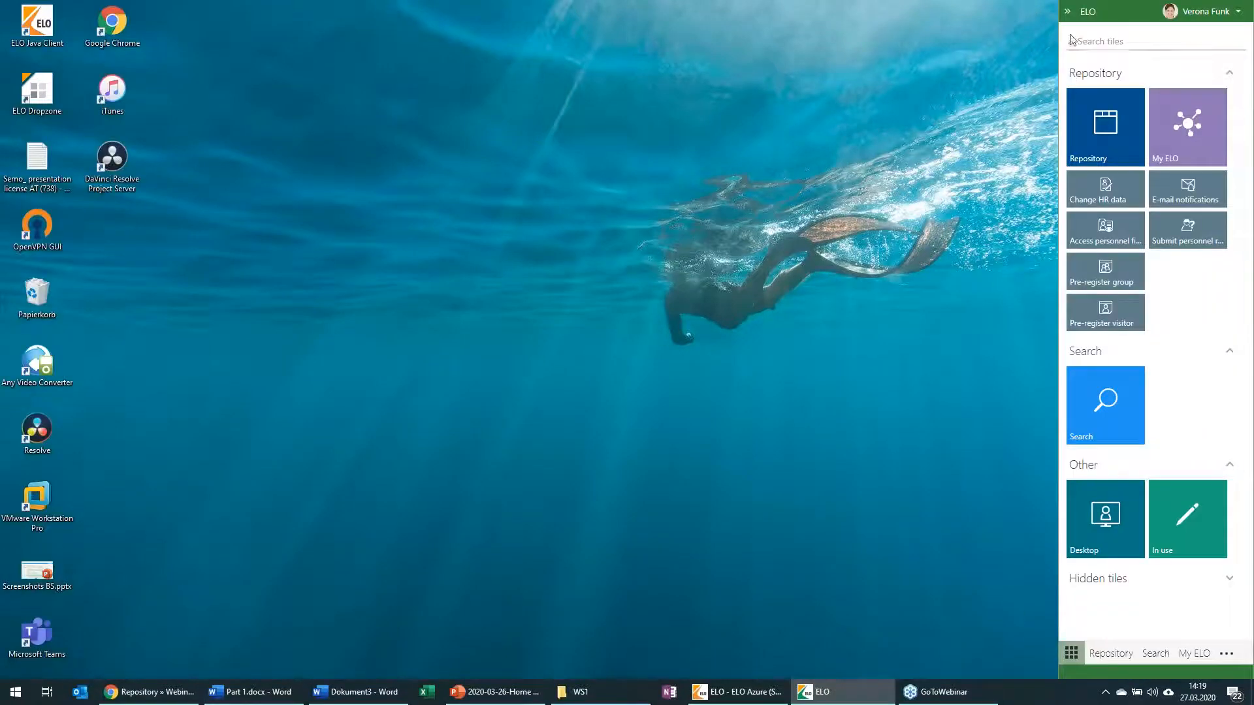
pyautogui.click(375, 693)
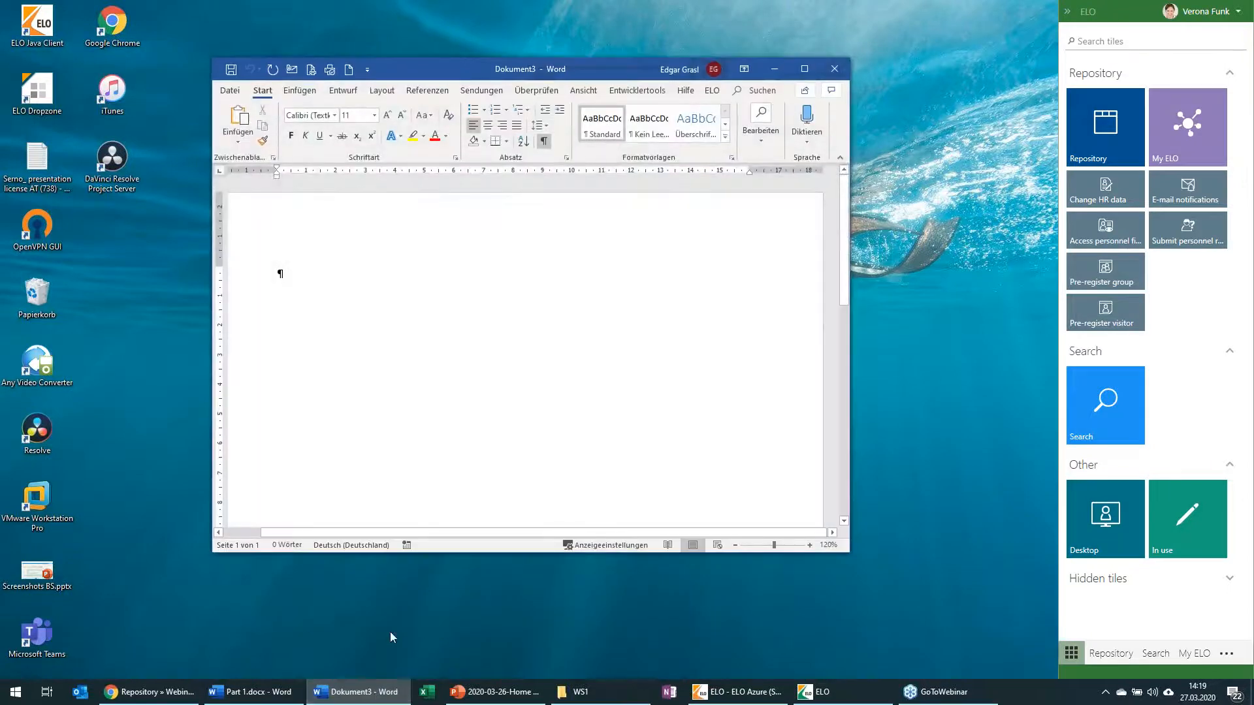
pyautogui.click(803, 68)
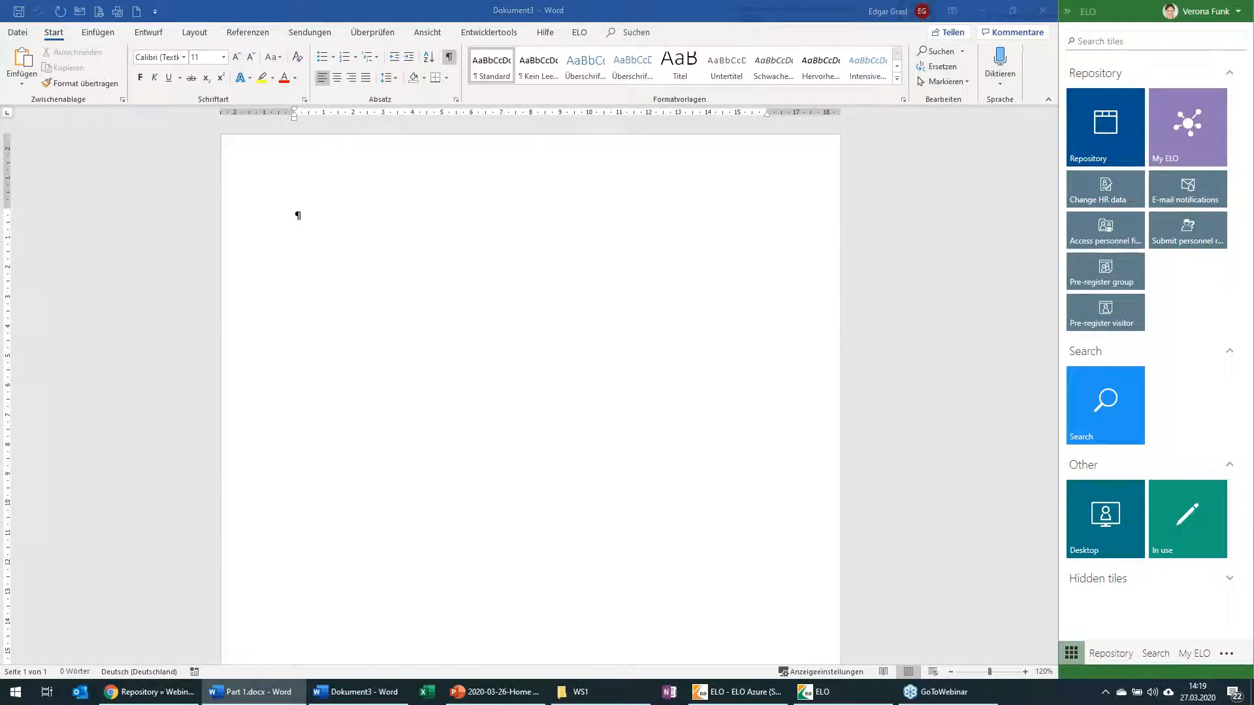
pyautogui.rightClick(314, 219)
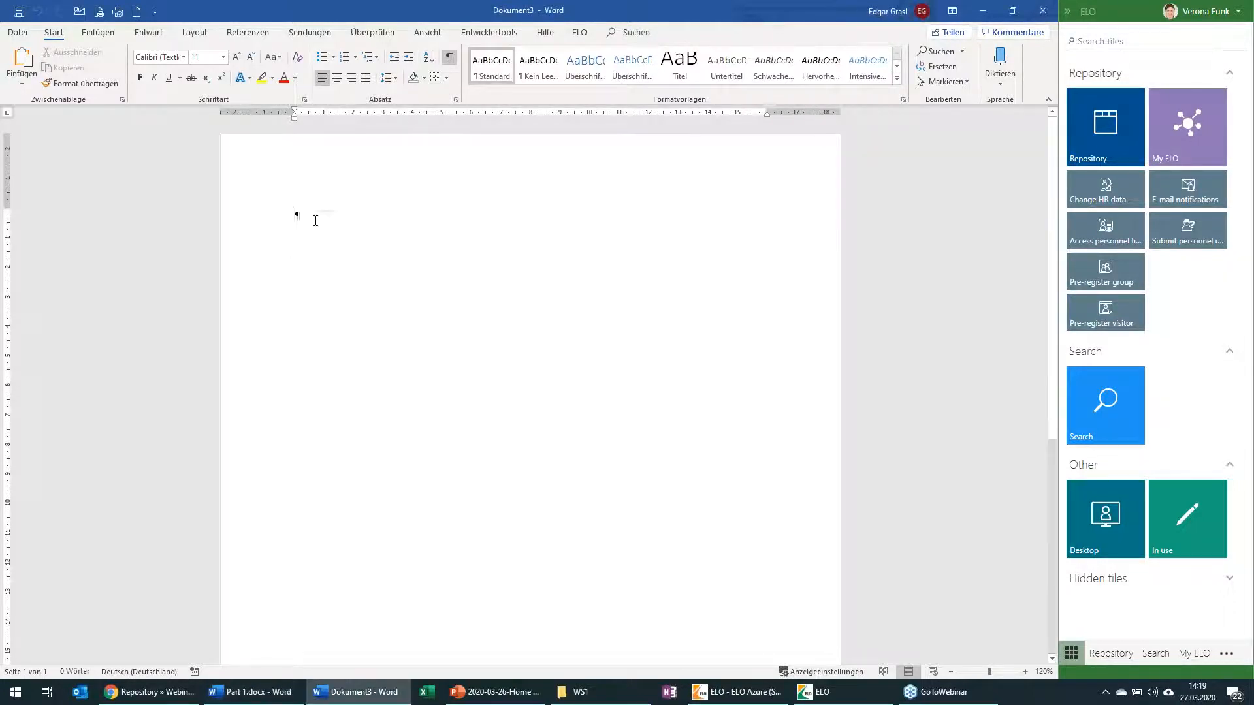
pyautogui.click(401, 278)
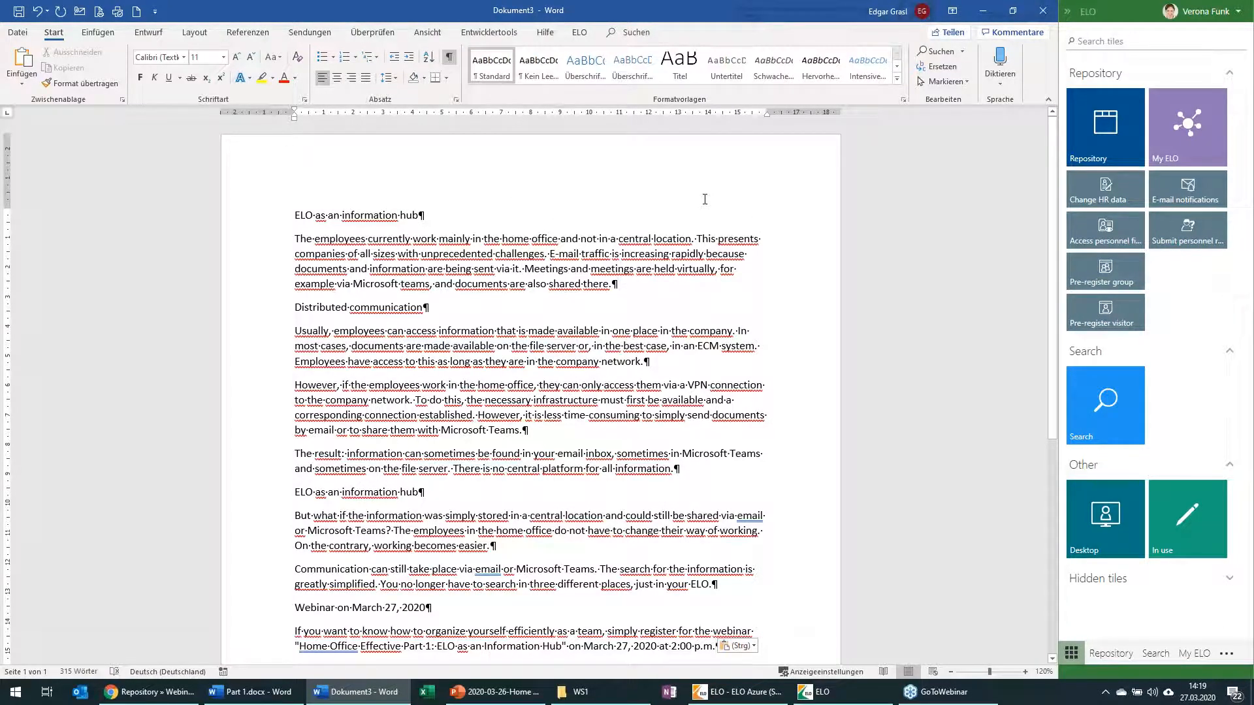
# Step: Save the Word document in ELO, choosing the Posts folder of the Webinar "Tips for Working from Home" as the filing folder
pyautogui.click(1091, 535)
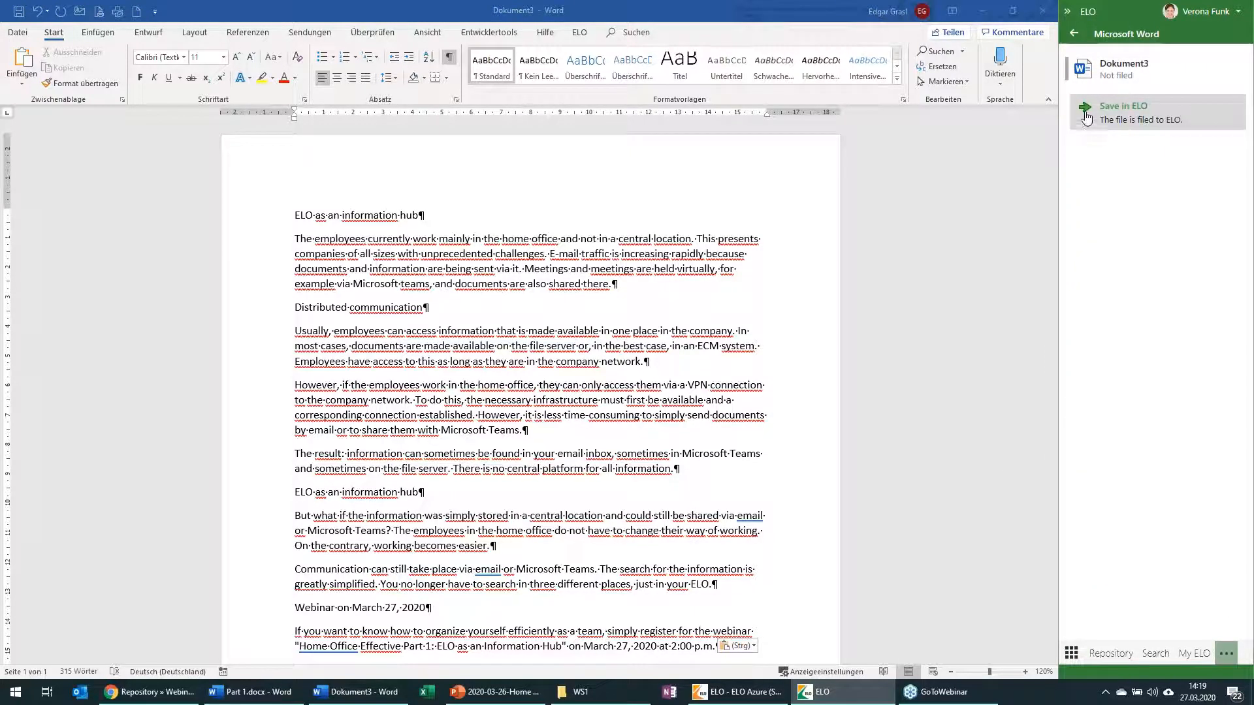
pyautogui.click(1074, 33)
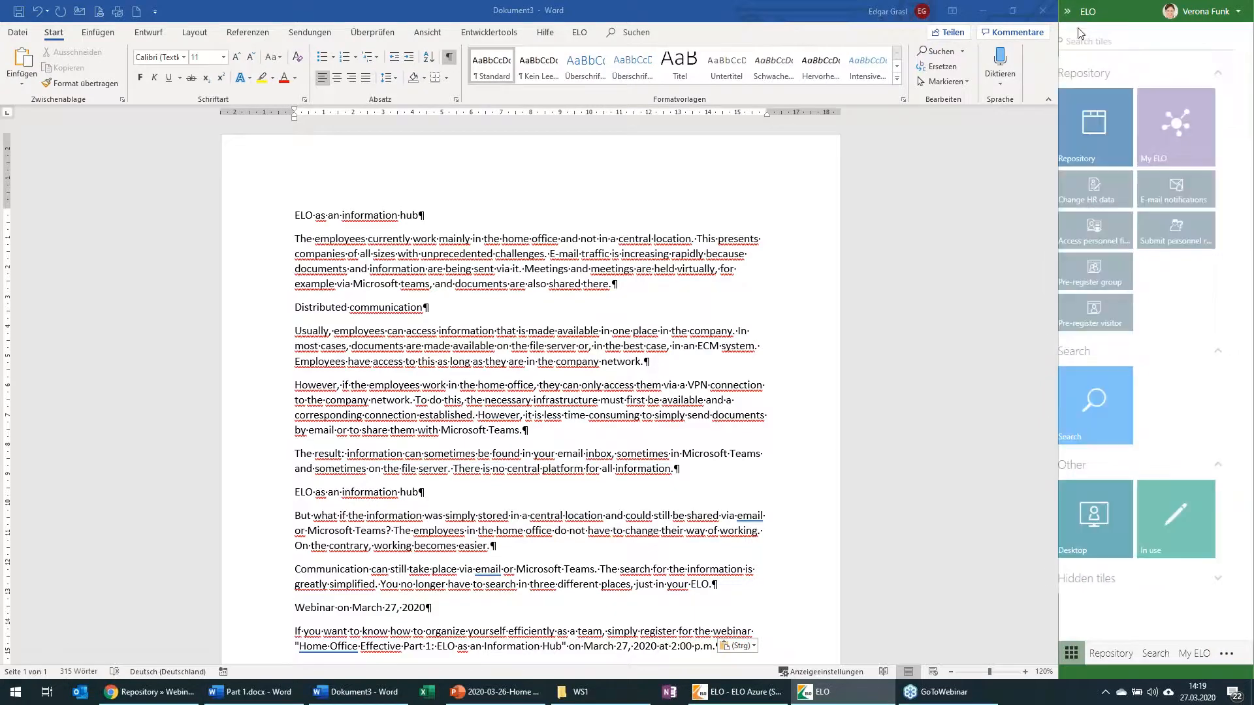
pyautogui.click(1099, 532)
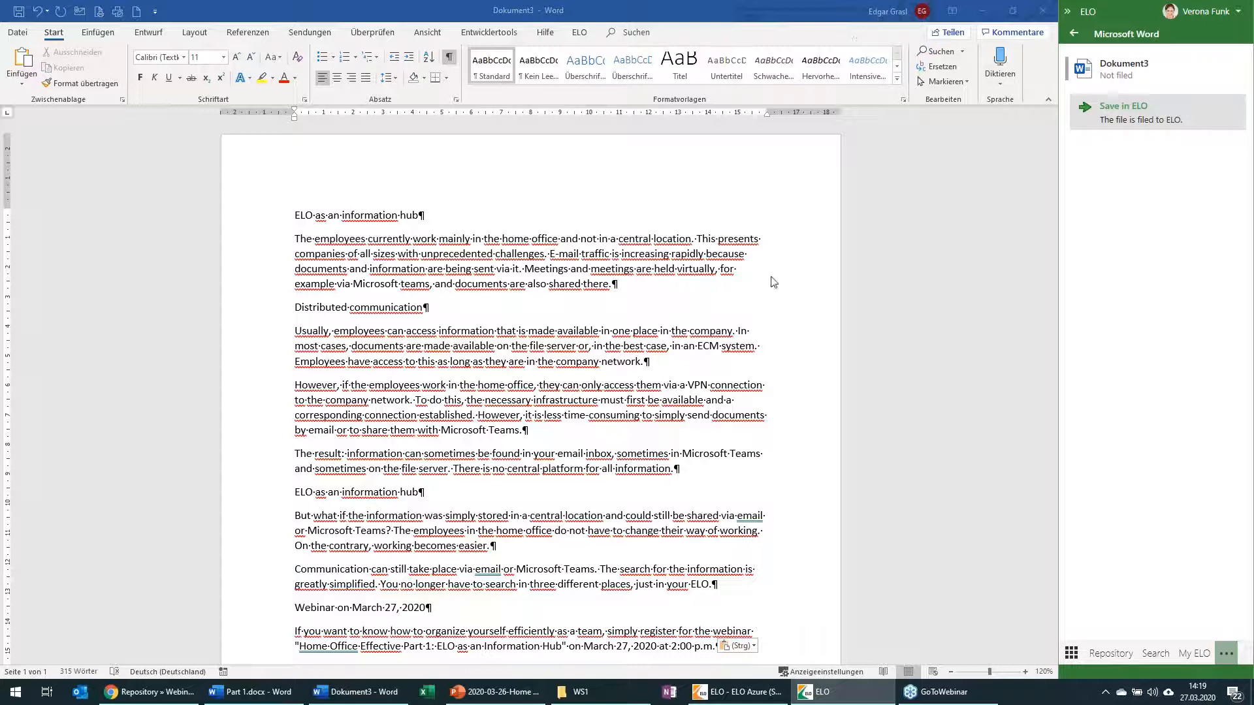
pyautogui.click(1110, 116)
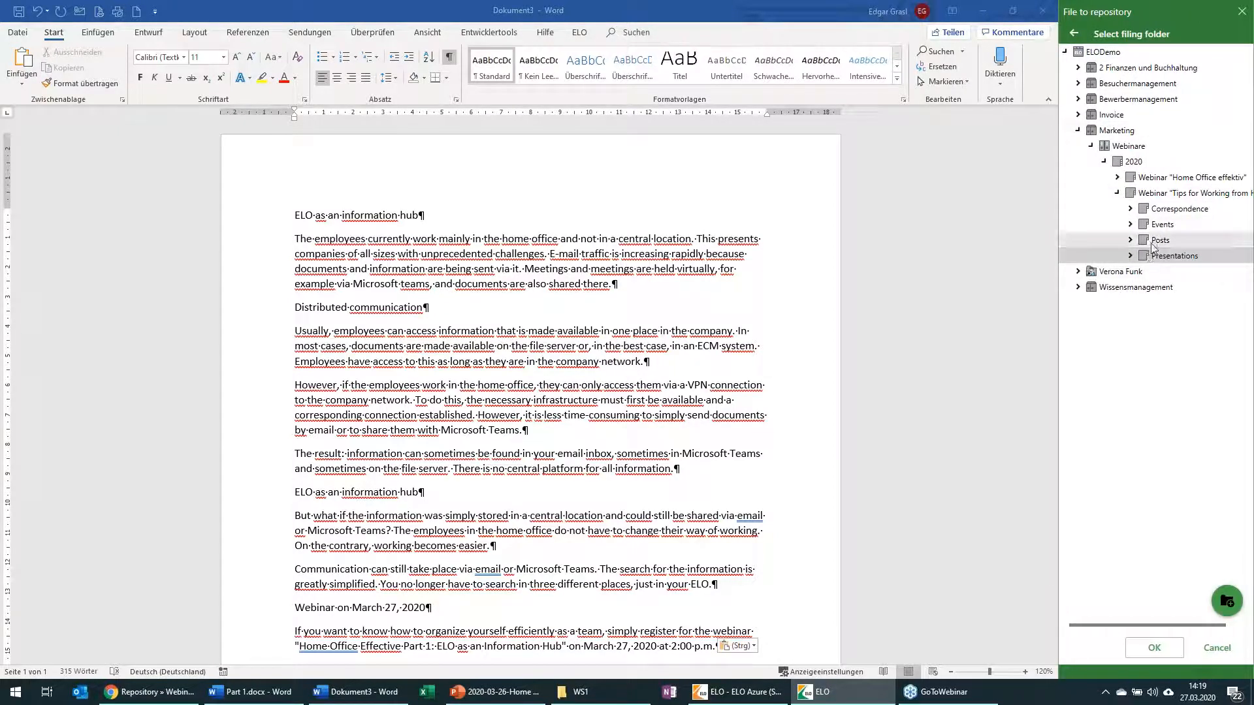
pyautogui.click(1158, 242)
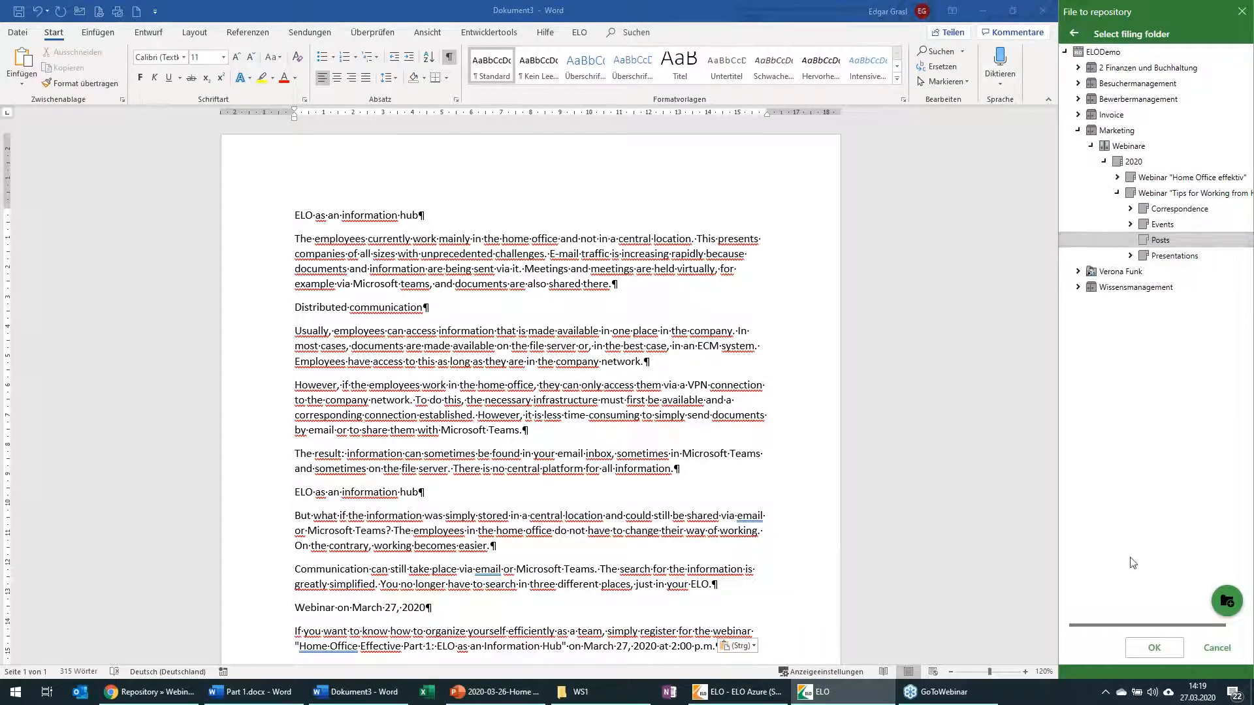
pyautogui.click(1154, 647)
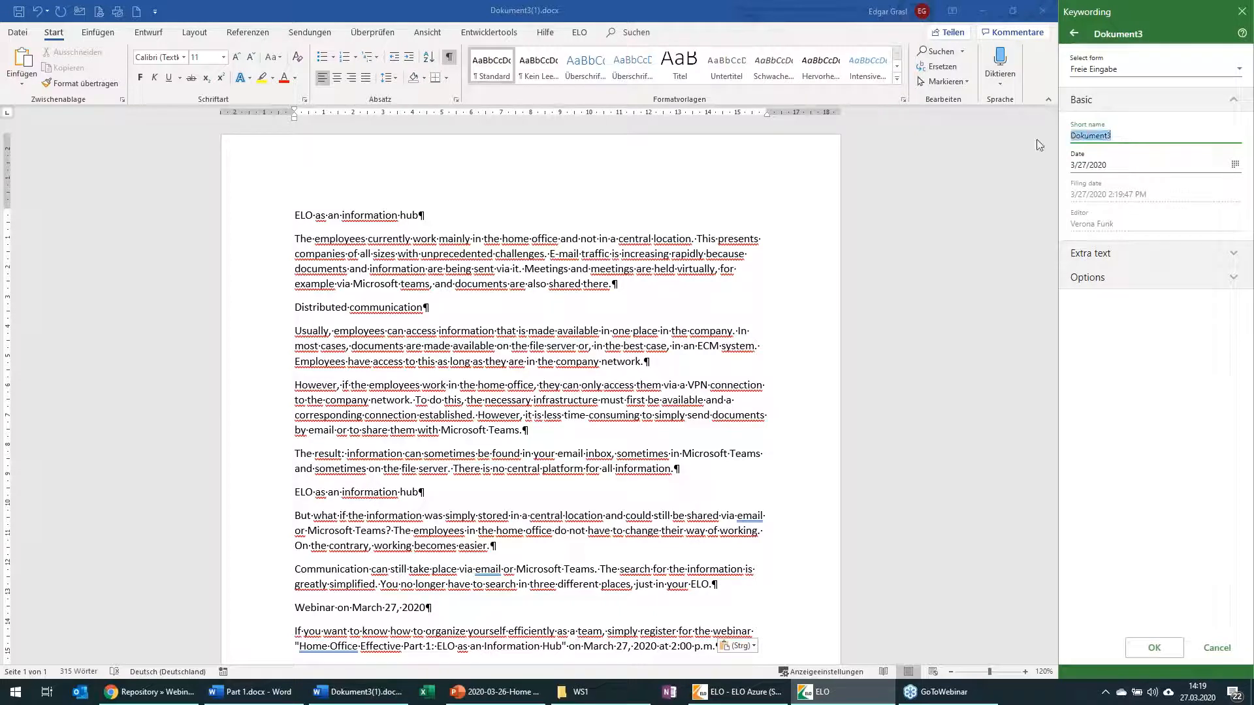
# Step: File the document with the short name "Blog Post Nr 1" and go to its location in the repository
pyautogui.write('Blog Post Nr 1')
pyautogui.click(1151, 647)
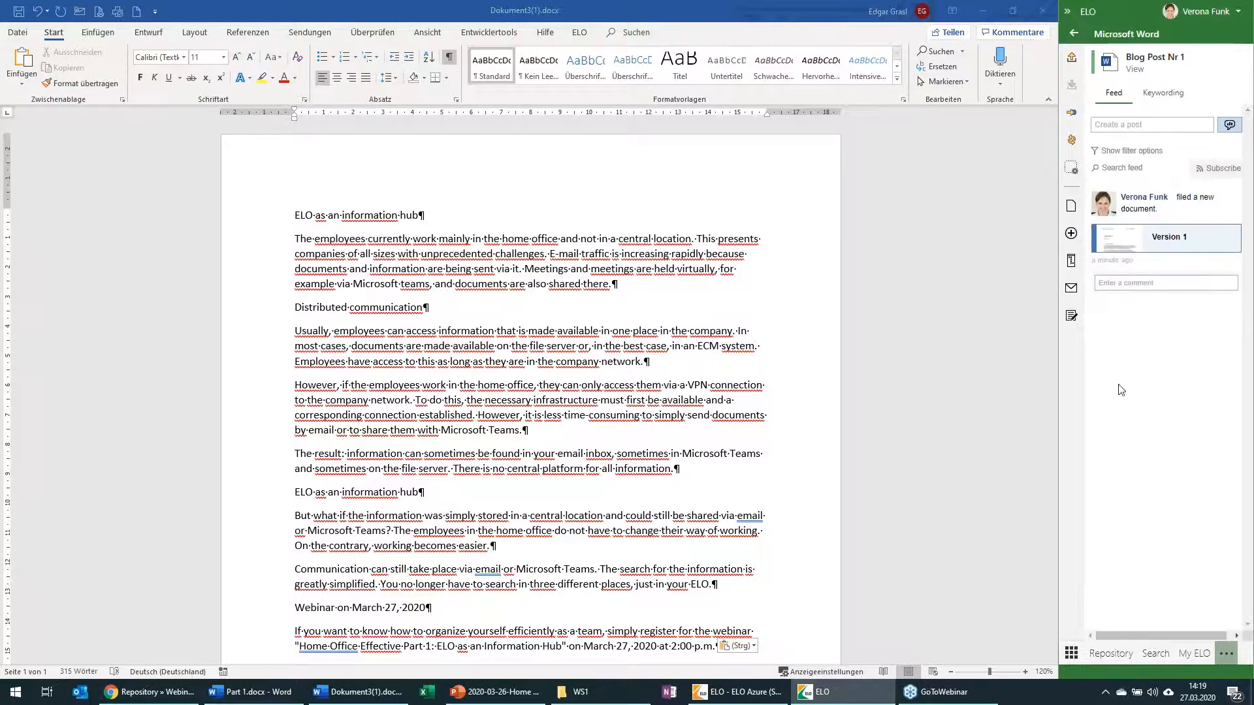
pyautogui.click(1075, 115)
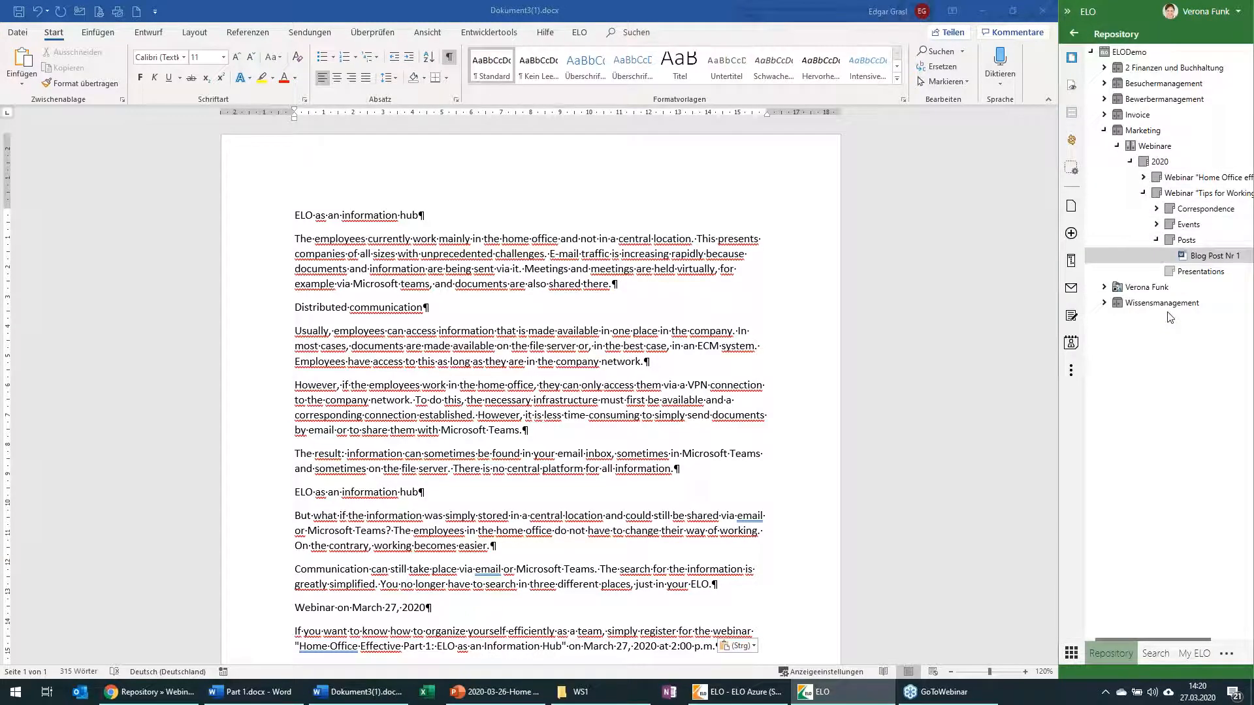
# Step: File "ELO as an information platform.pptx" from the WS1 folder into the repository's Presentations folder, keeping the suggested keywording
pyautogui.click(983, 11)
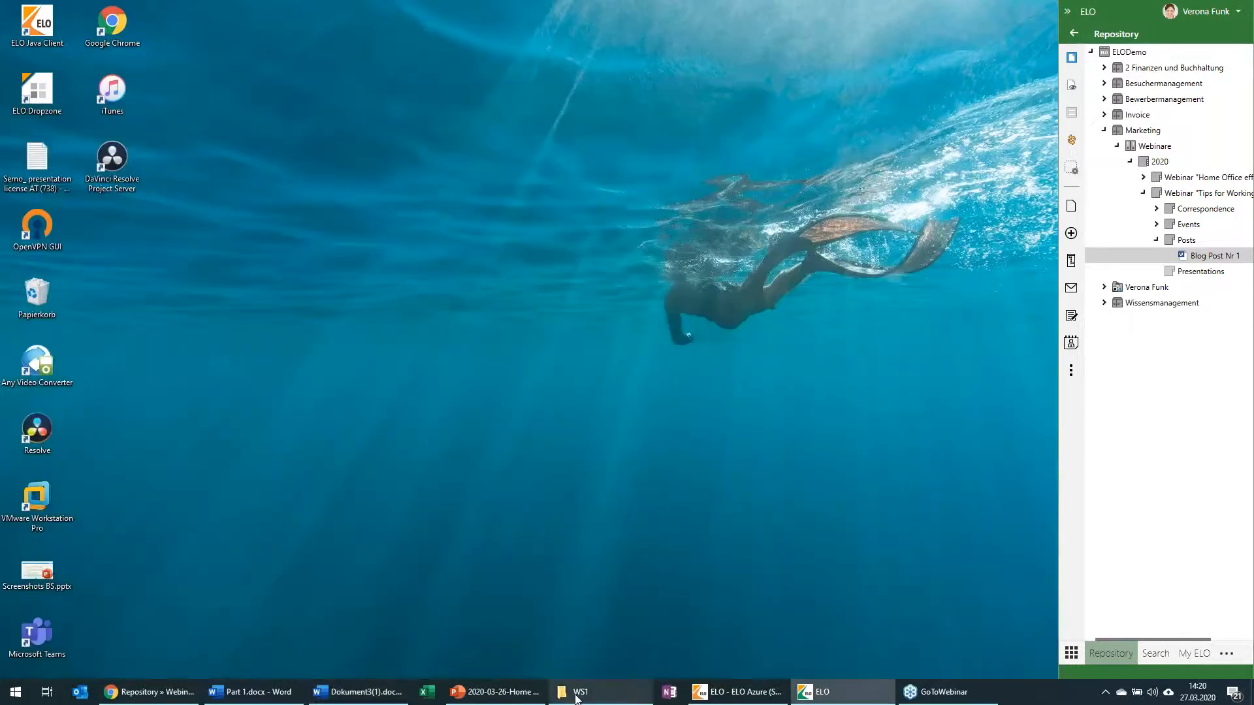
pyautogui.click(577, 694)
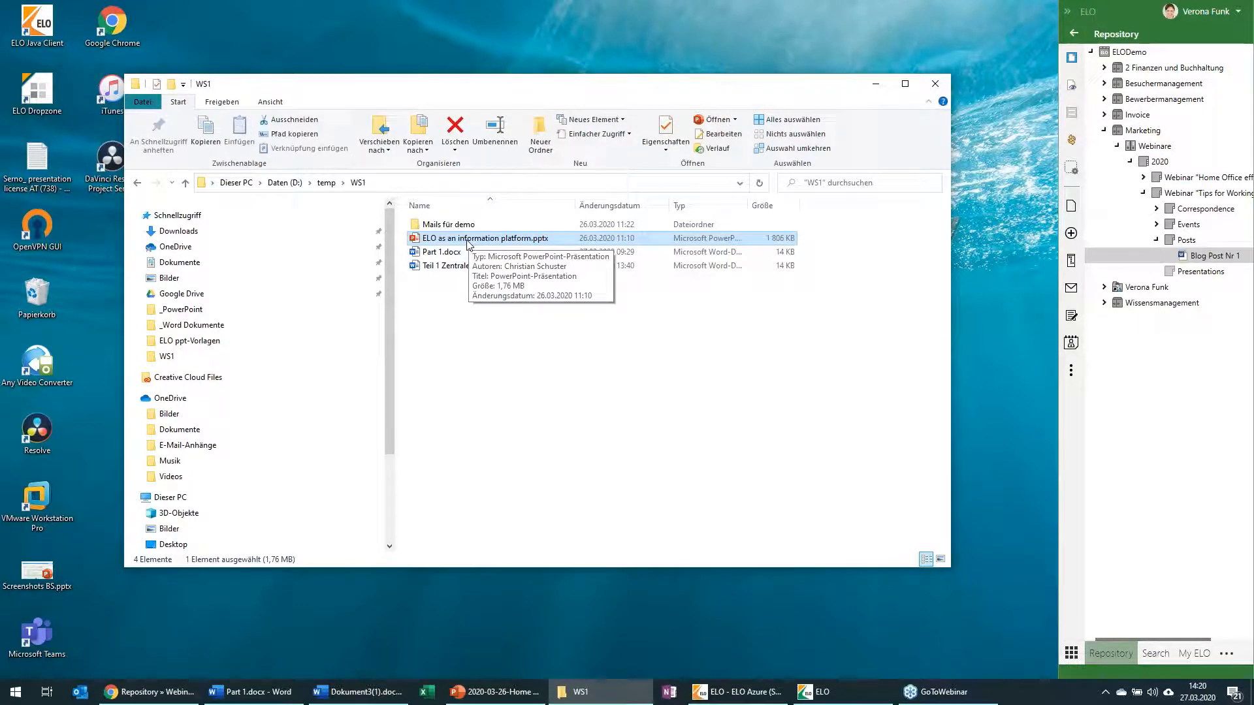
pyautogui.moveTo(467, 244); pyautogui.dragTo(1190, 277)
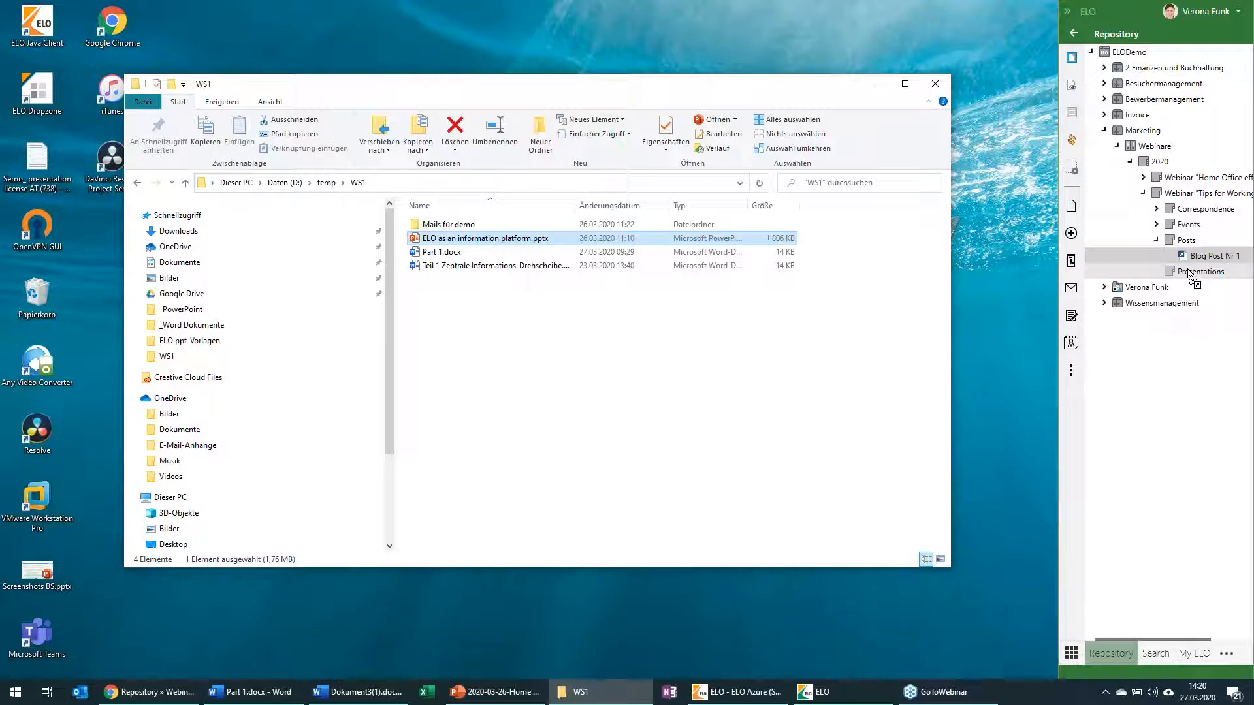
pyautogui.moveTo(1189, 273); pyautogui.dragTo(1189, 273)
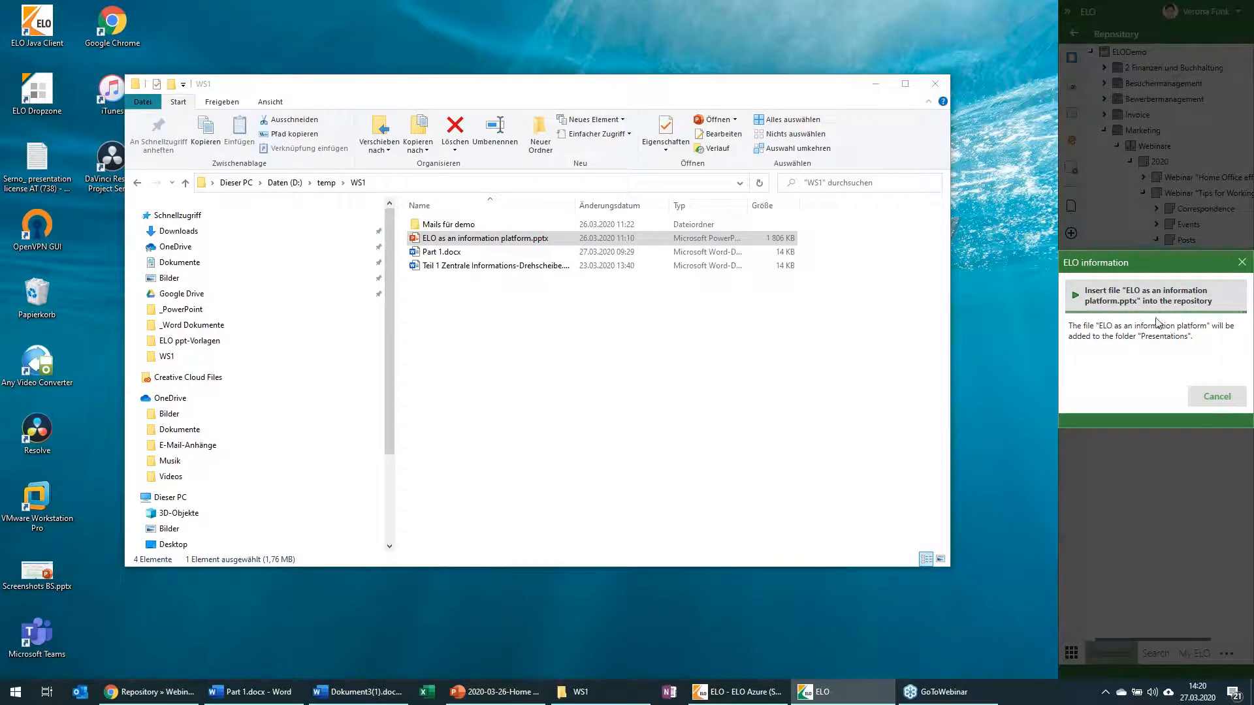
pyautogui.click(1154, 304)
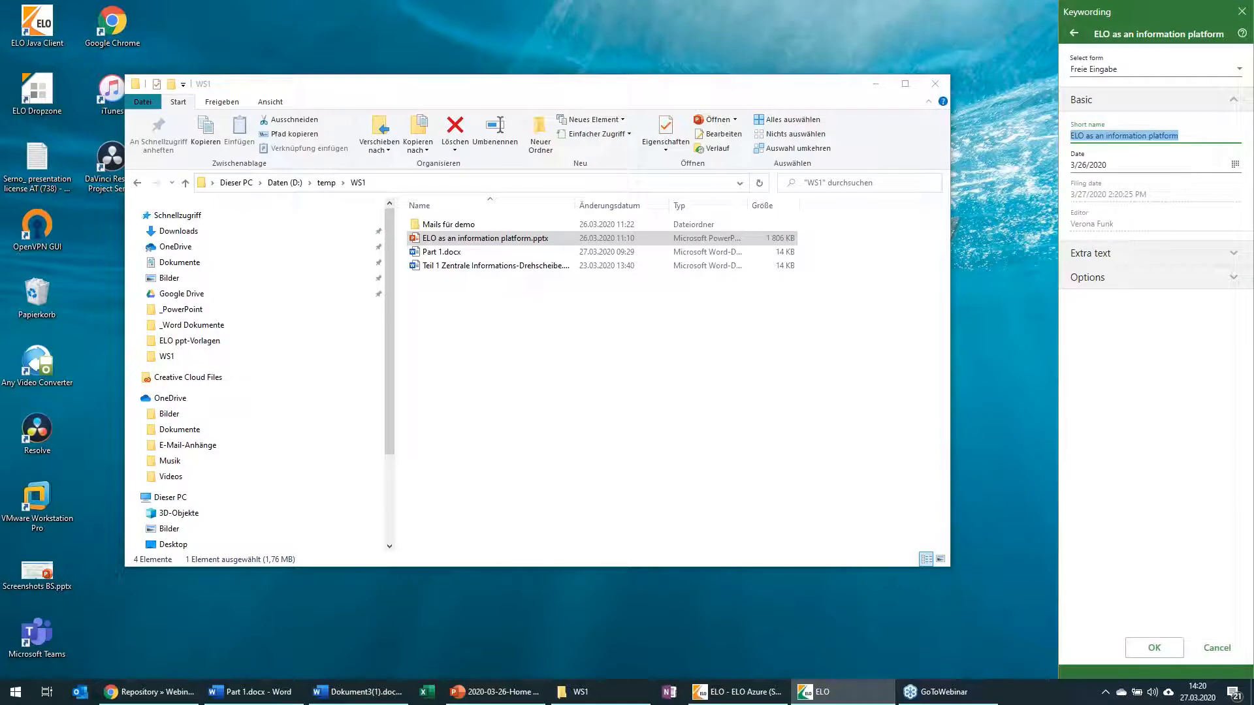
pyautogui.click(1154, 647)
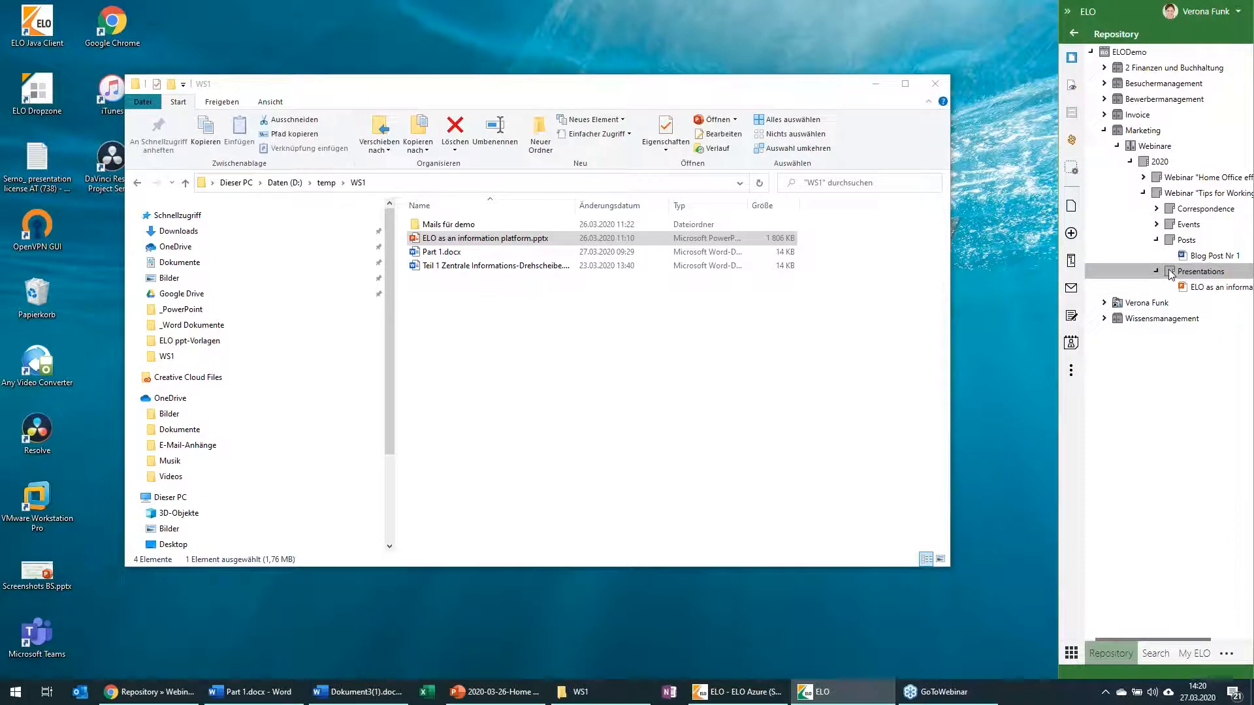
# Step: Collapse the ELO sidebar, switch to the ELO Java Client and preview "ELO as an information platform" in the Presentations folder
pyautogui.click(1067, 12)
pyautogui.click(875, 96)
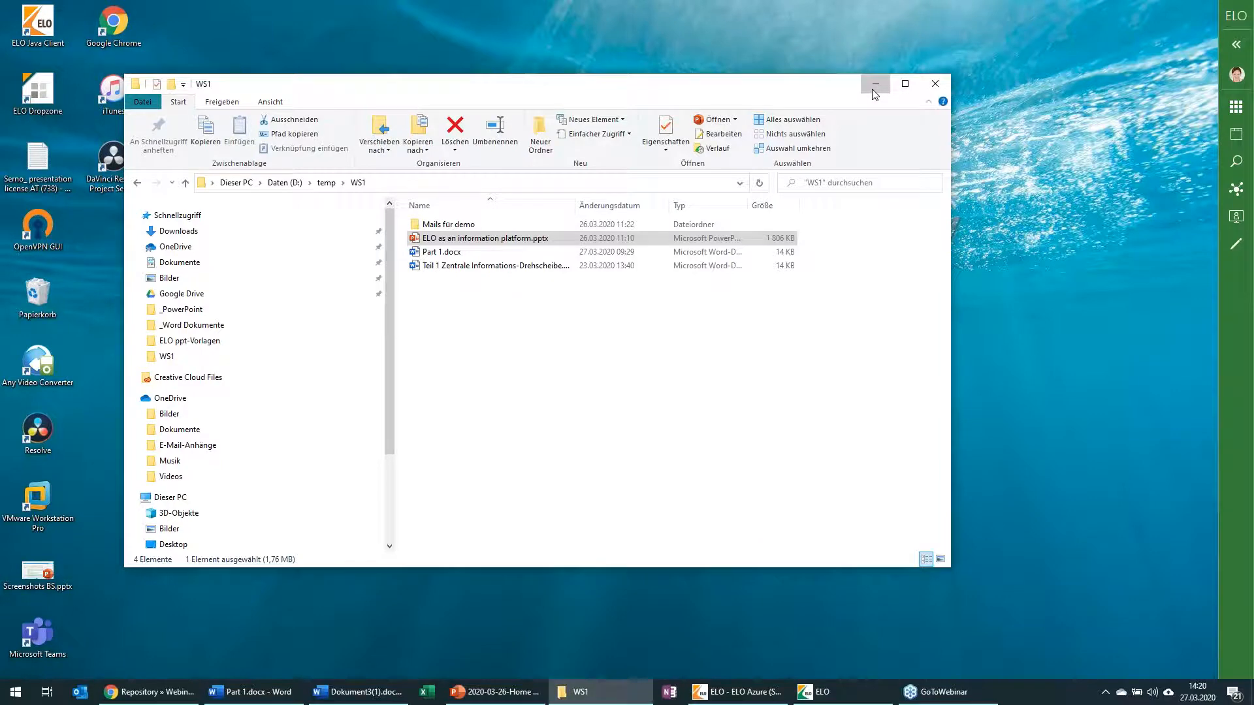
pyautogui.click(874, 87)
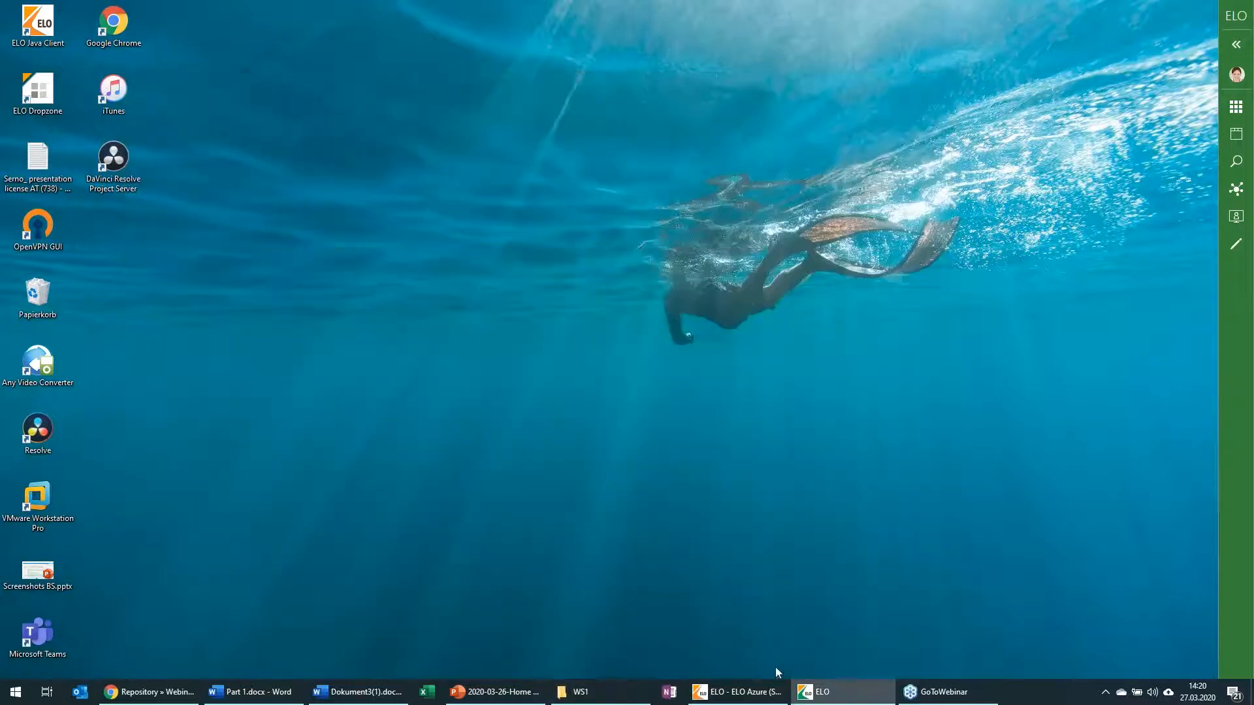
pyautogui.click(741, 695)
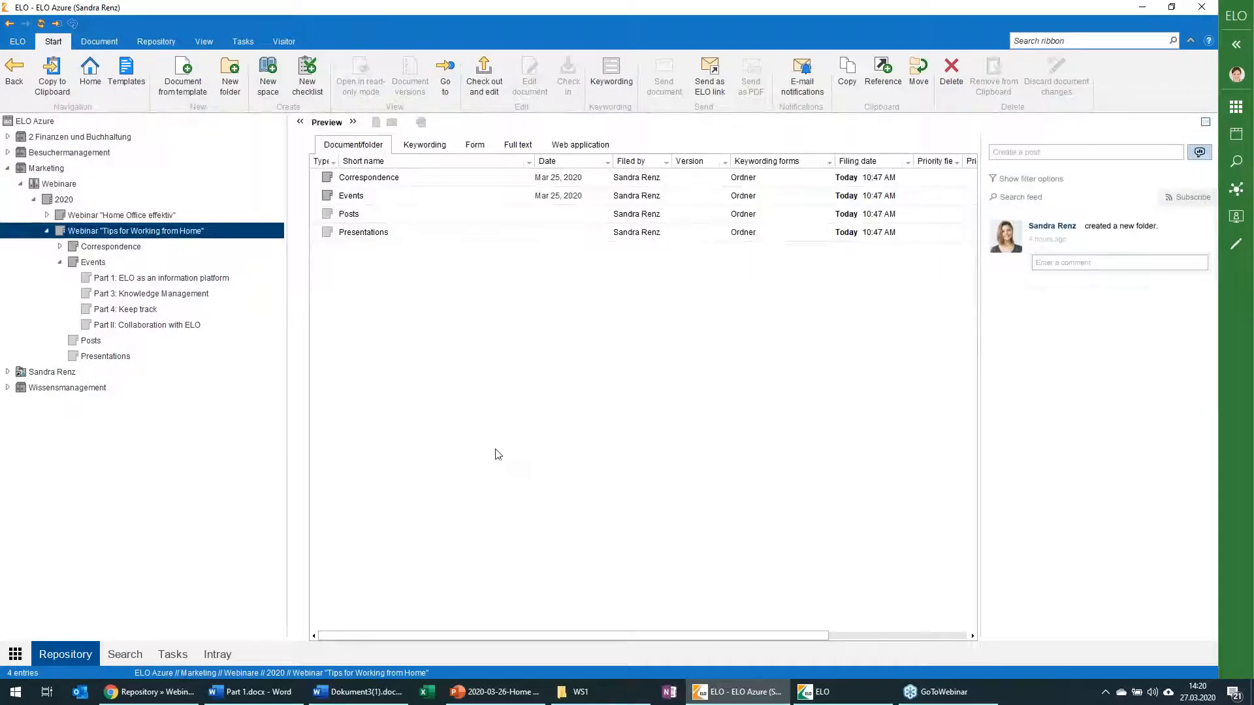
pyautogui.click(105, 267)
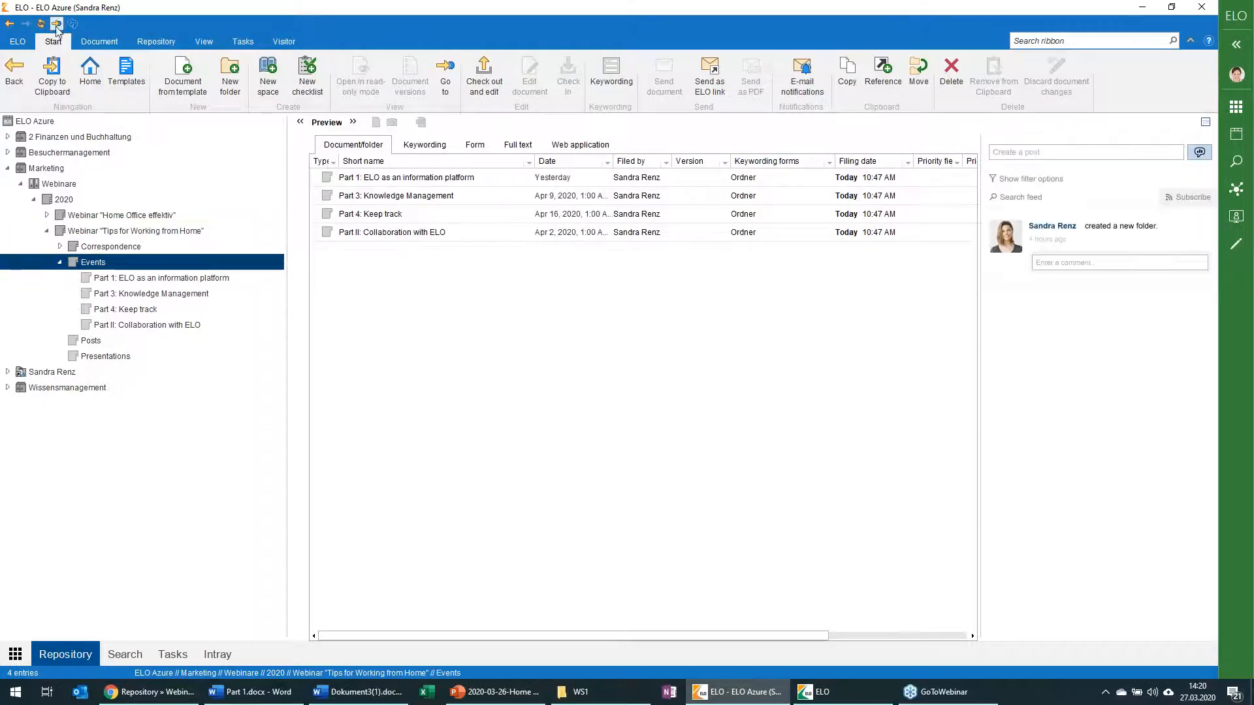
pyautogui.click(59, 262)
pyautogui.click(60, 262)
pyautogui.click(60, 293)
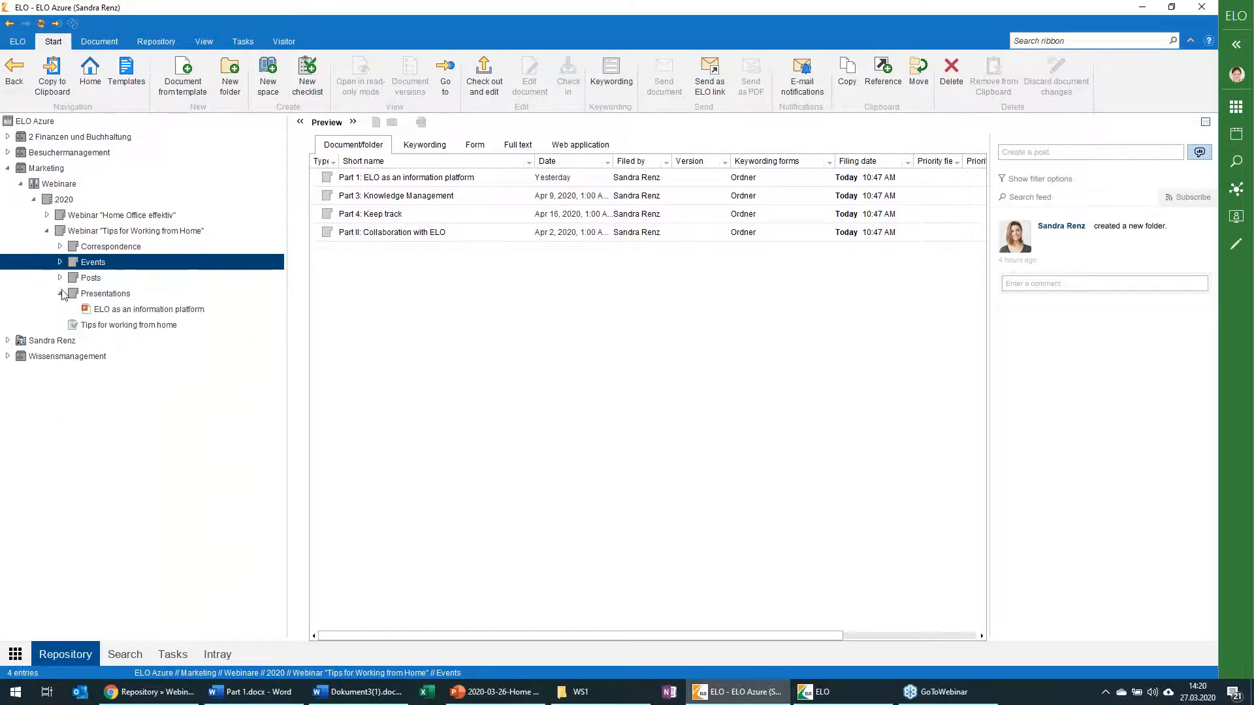
pyautogui.click(121, 311)
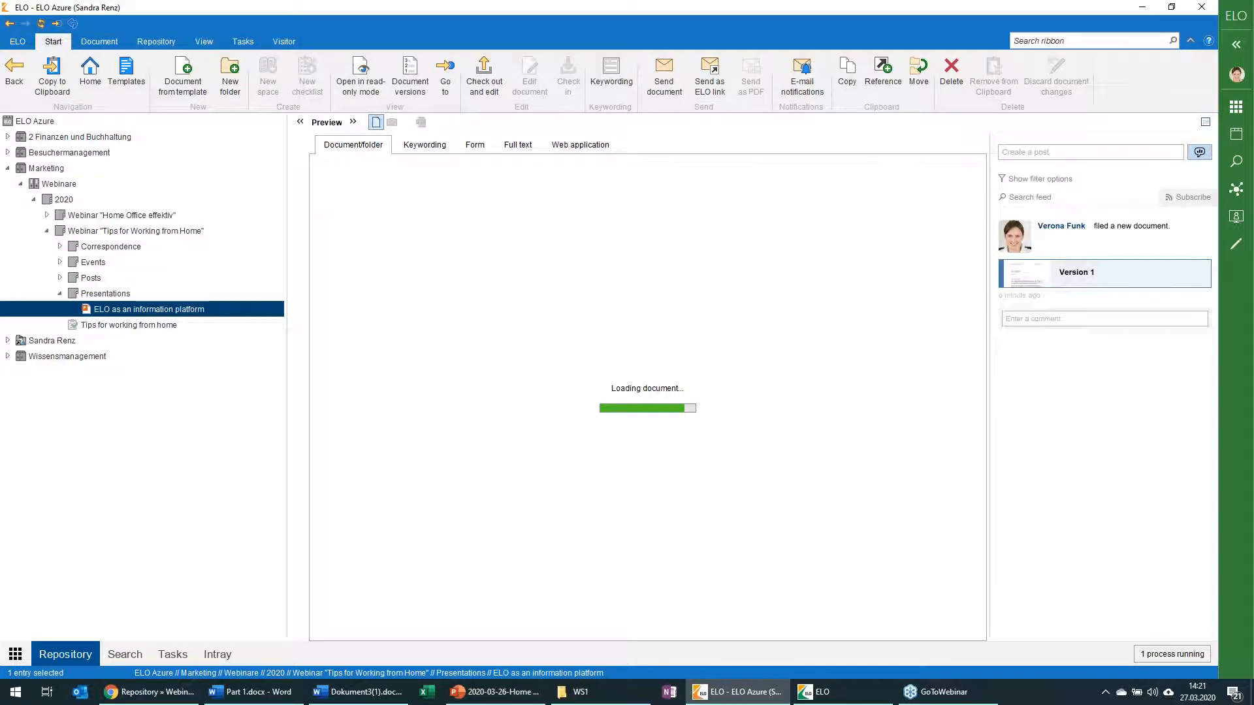
pyautogui.rightClick(121, 311)
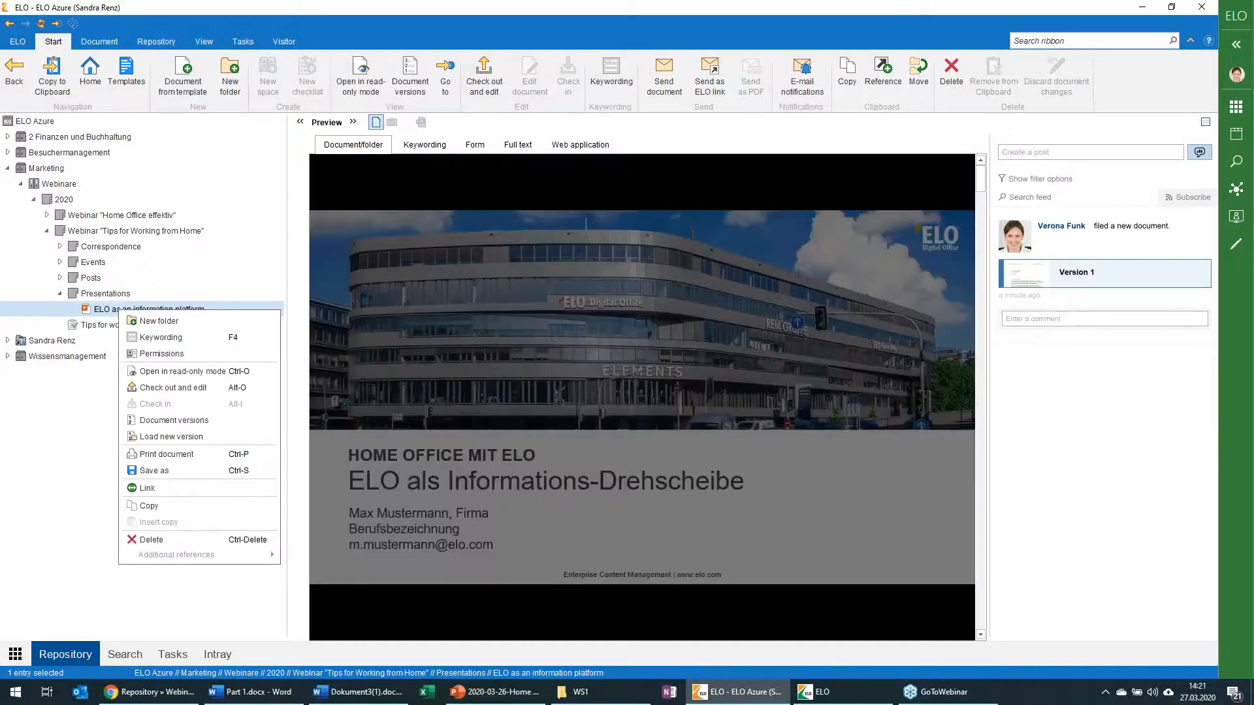
pyautogui.click(158, 437)
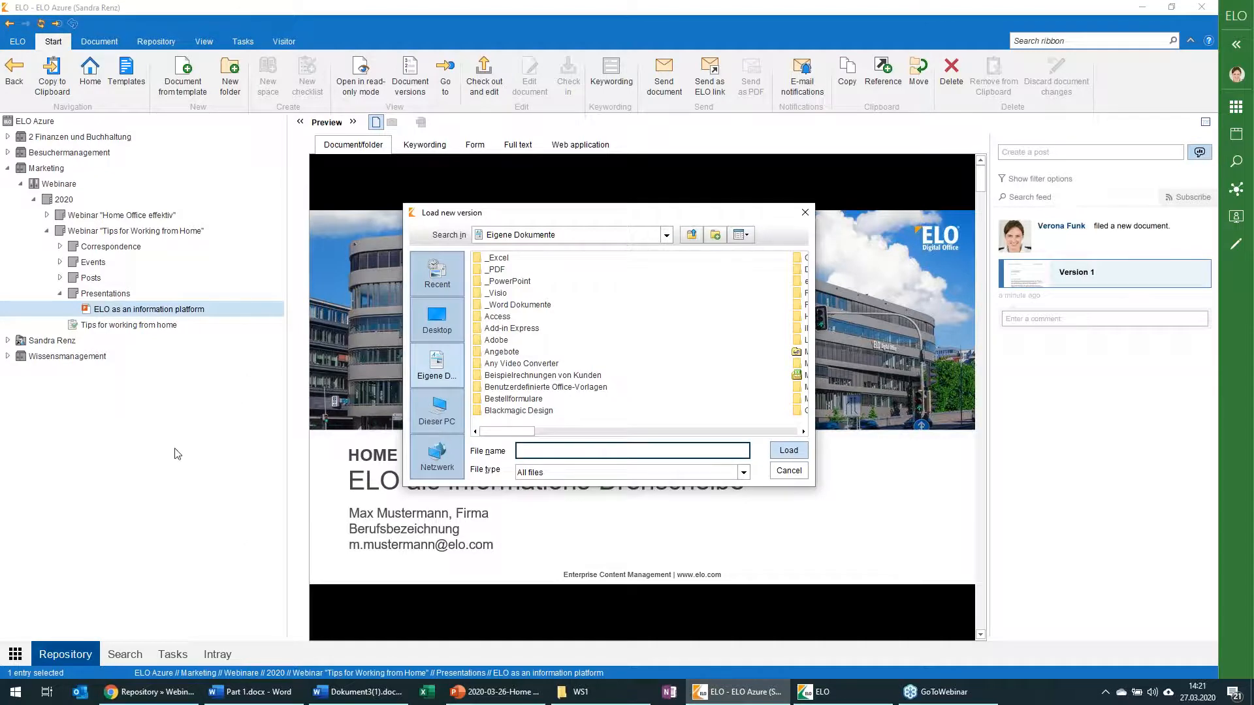
pyautogui.press('Escape')
# Step: Check out the "ELO as an information platform" presentation for editing in PowerPoint and delete slide 2
pyautogui.click(479, 90)
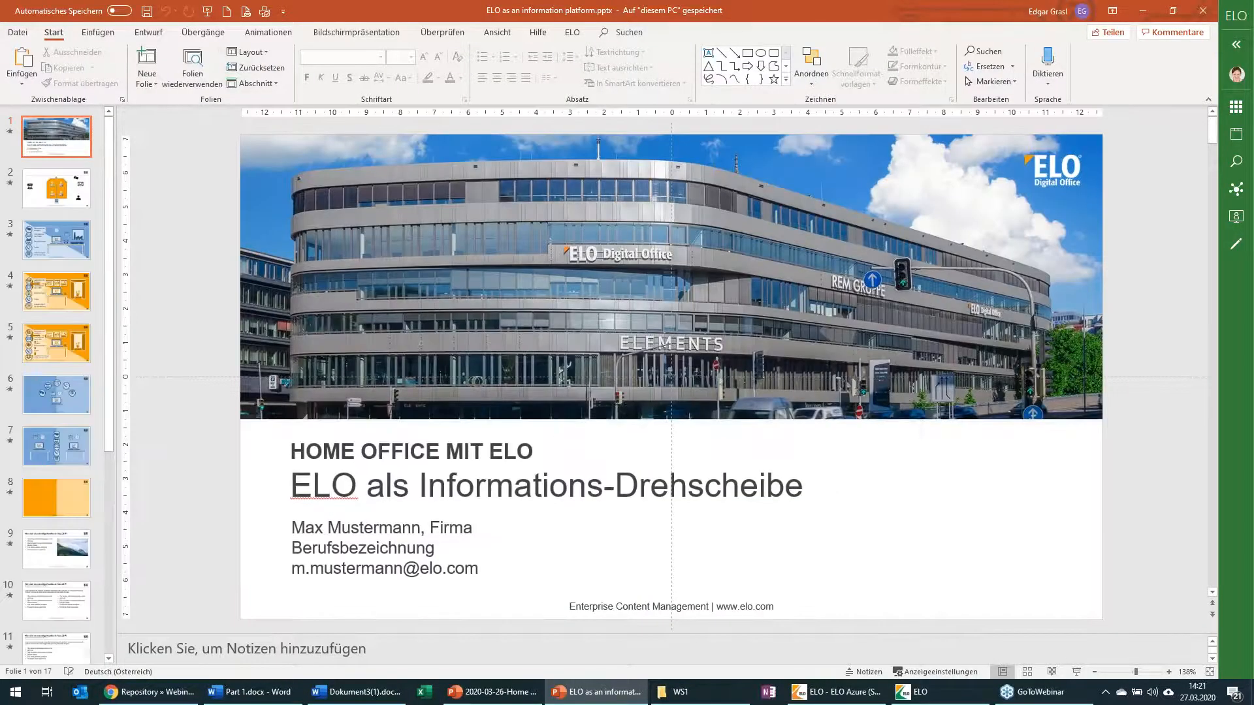
pyautogui.click(73, 199)
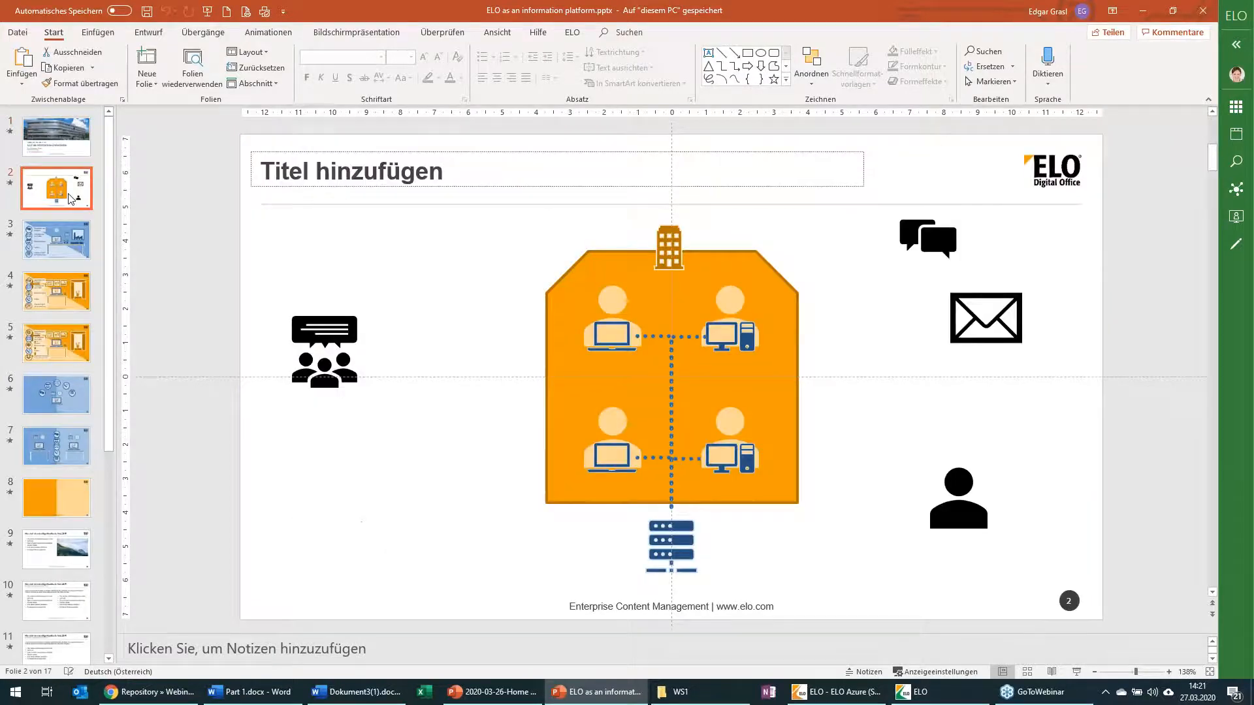
pyautogui.press('Delete')
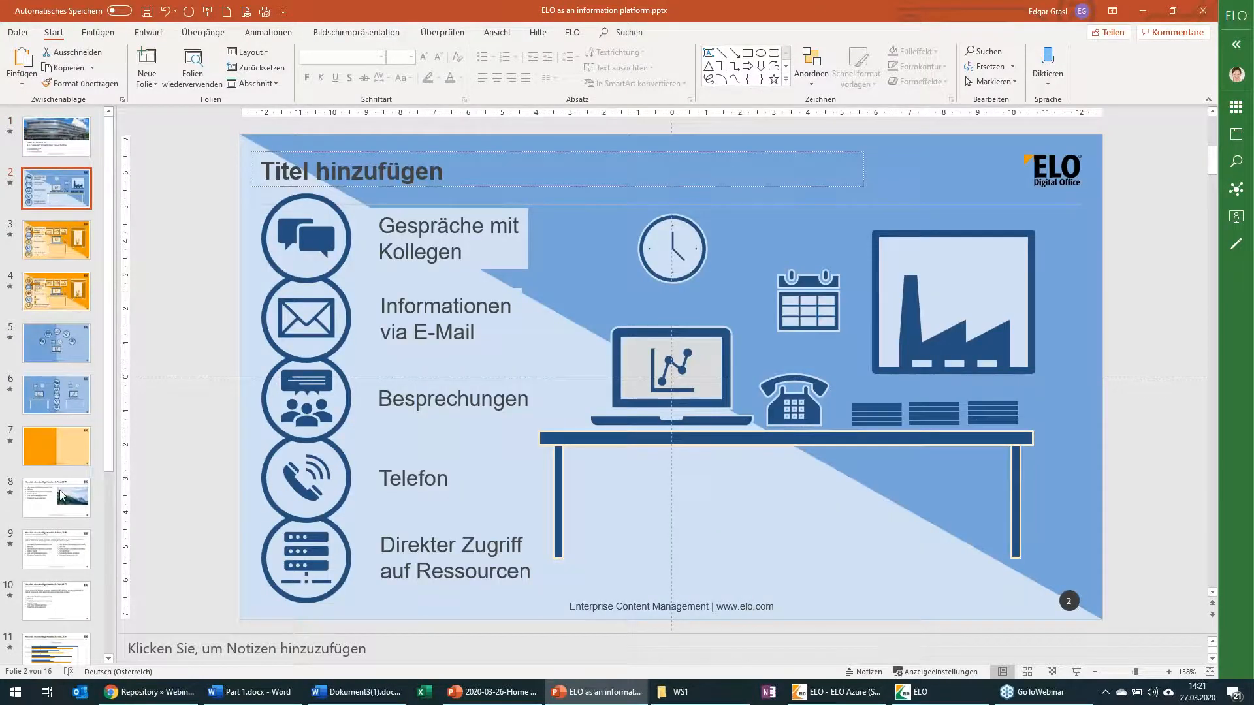
# Step: Delete the template slides 8 to 13 from the presentation
pyautogui.click(63, 496)
pyautogui.scroll(-2, 61, 503)
pyautogui.scroll(-2, 56, 586)
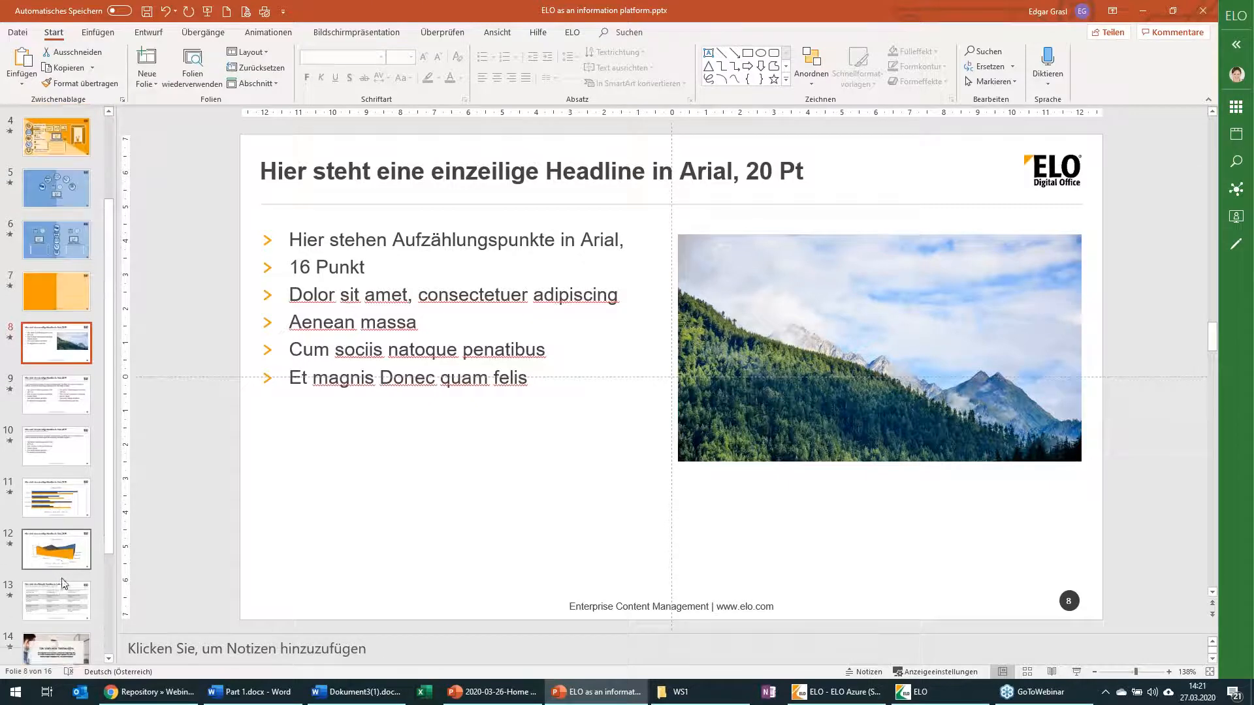
pyautogui.keyDown('shift'); pyautogui.click(58, 560); pyautogui.keyUp('shift')
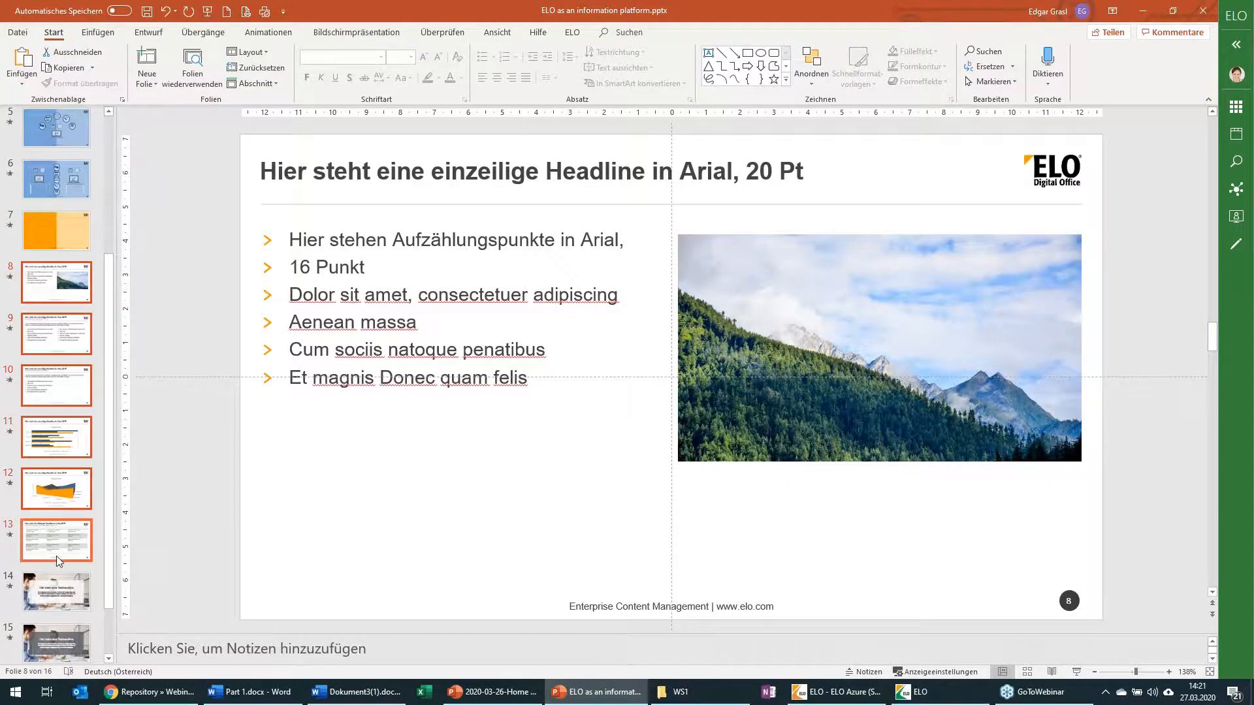
pyautogui.press('Delete')
# Step: Return to the title slide, save the edited presentation and close PowerPoint's window to get back to the ELO Java Client
pyautogui.click(69, 125)
pyautogui.click(149, 13)
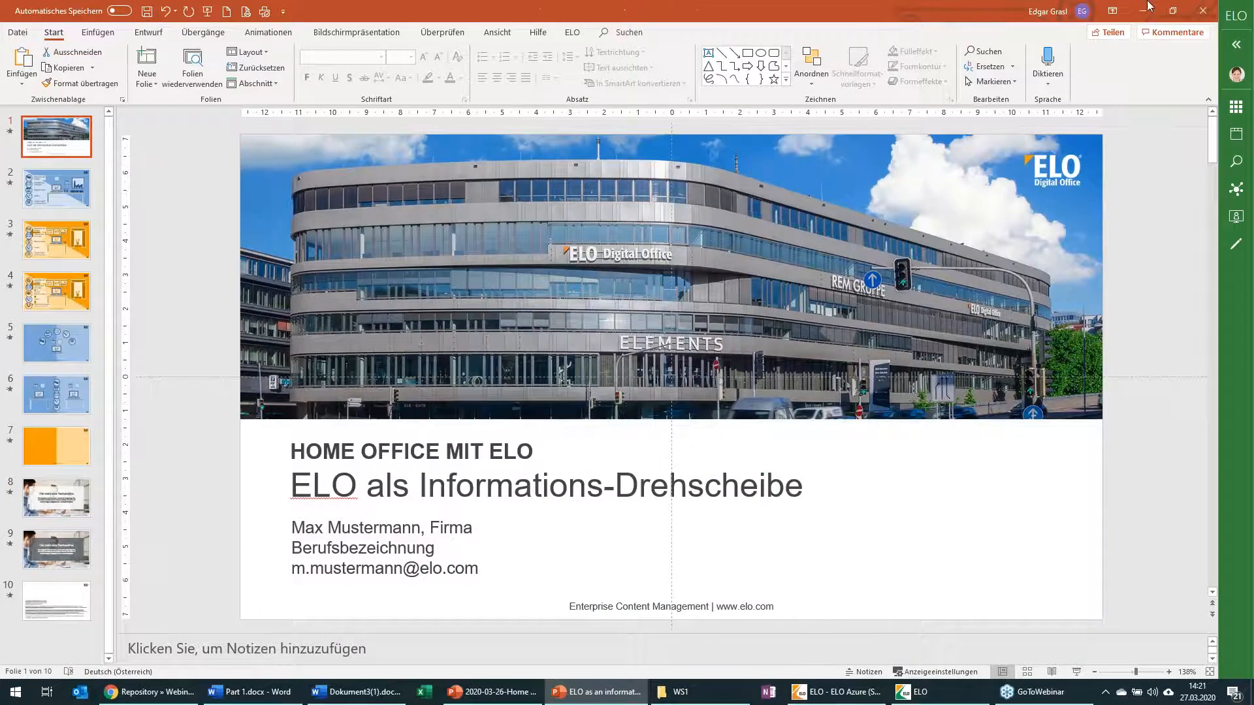
pyautogui.click(1202, 10)
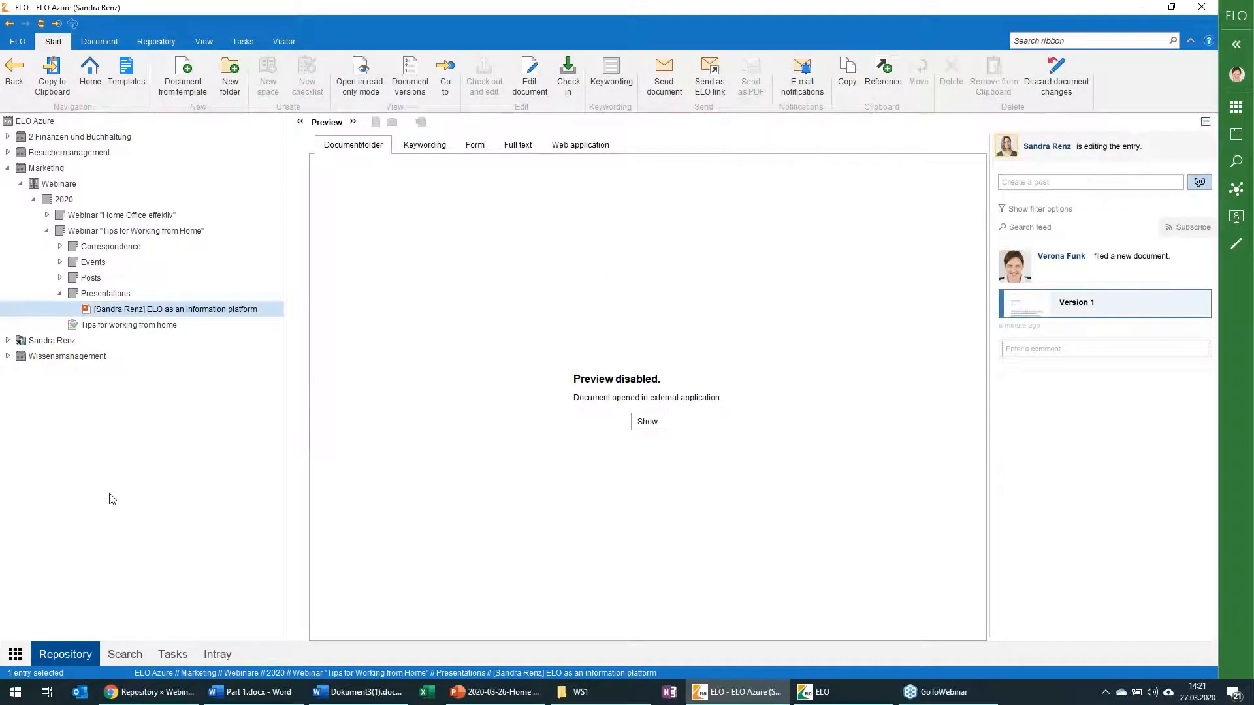
# Step: Check in the edited "ELO as an information platform" presentation as version 2 with the document date adjusted to today
pyautogui.rightClick(162, 310)
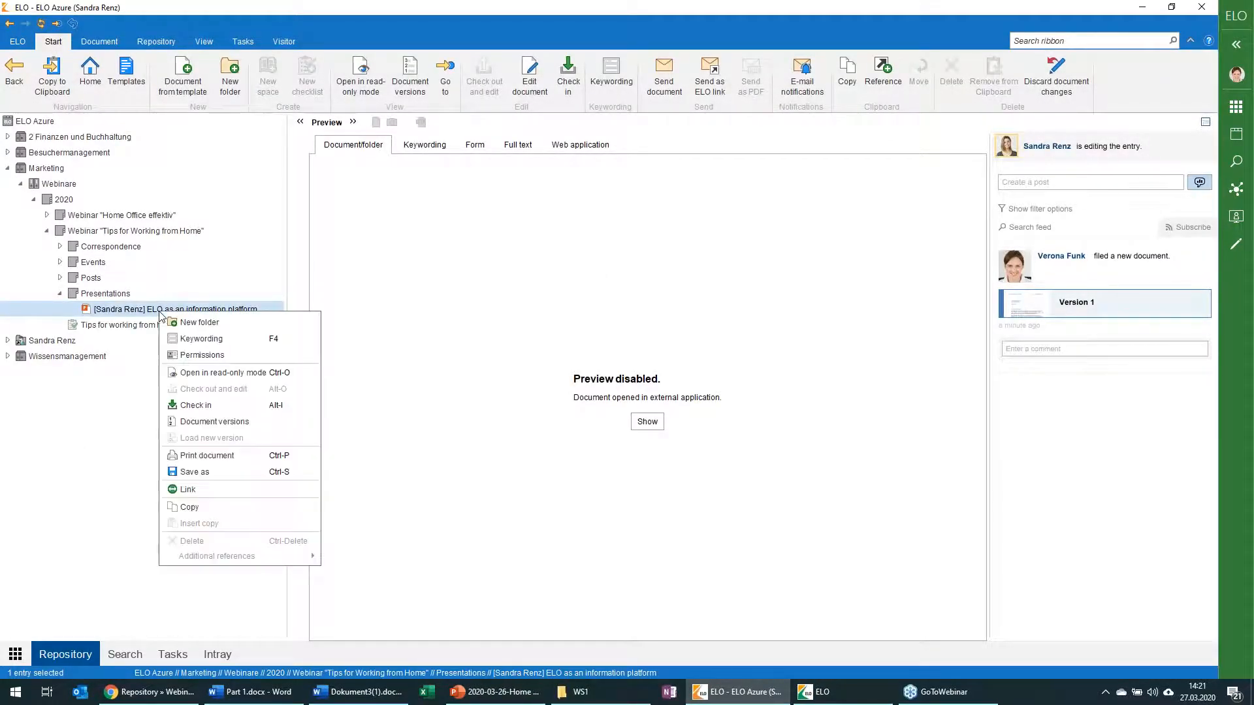
pyautogui.click(186, 404)
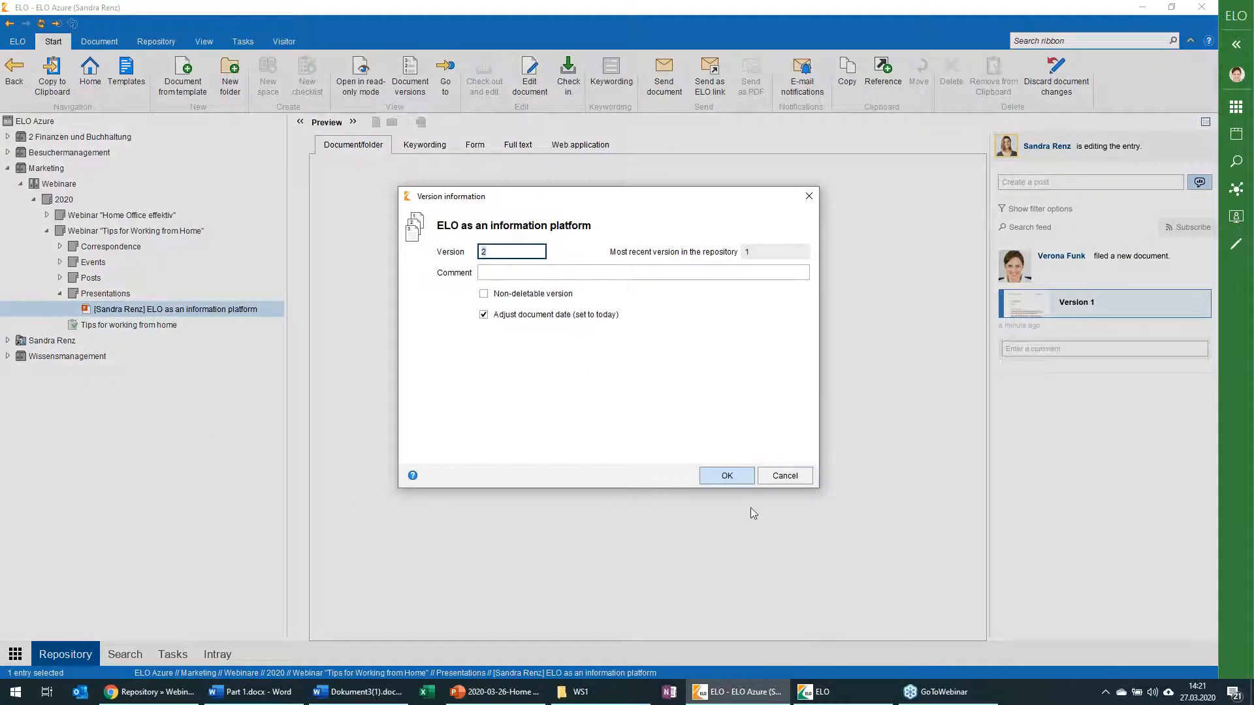
pyautogui.click(718, 482)
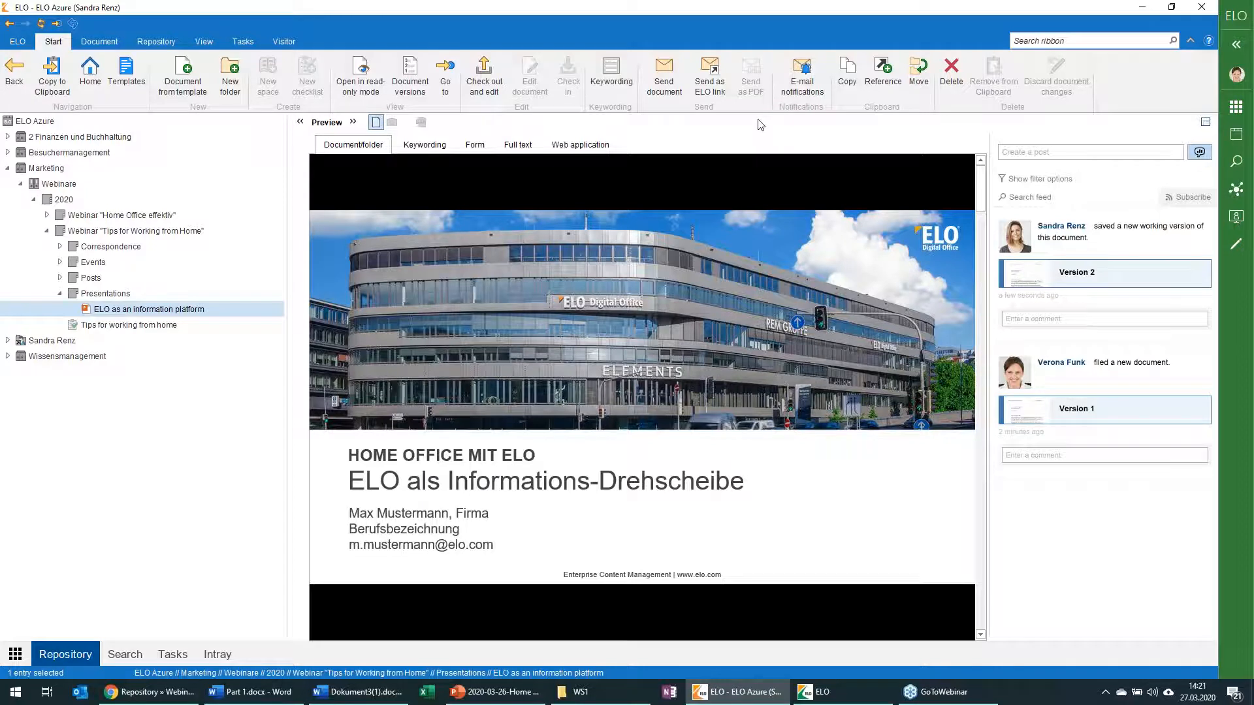
# Step: Create an e-mail containing an ELO link to the "ELO as an information platform" presentation and close the draft without sending it
pyautogui.click(710, 82)
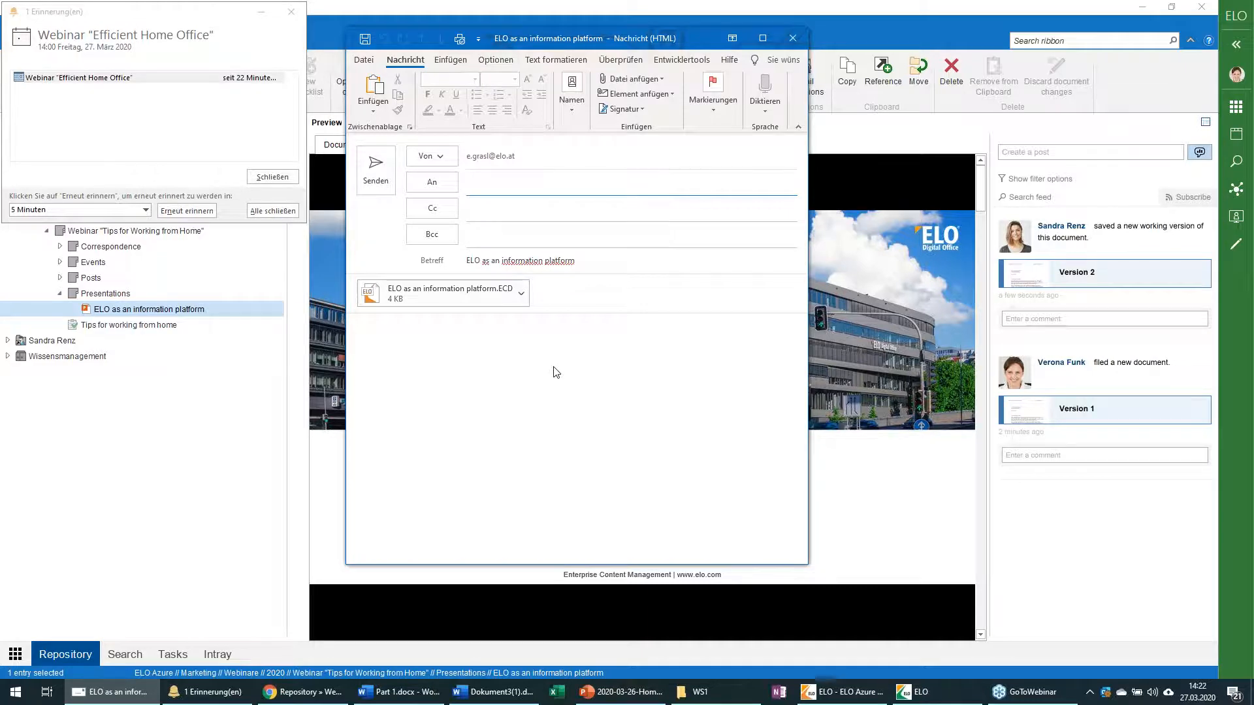
pyautogui.press('Escape')
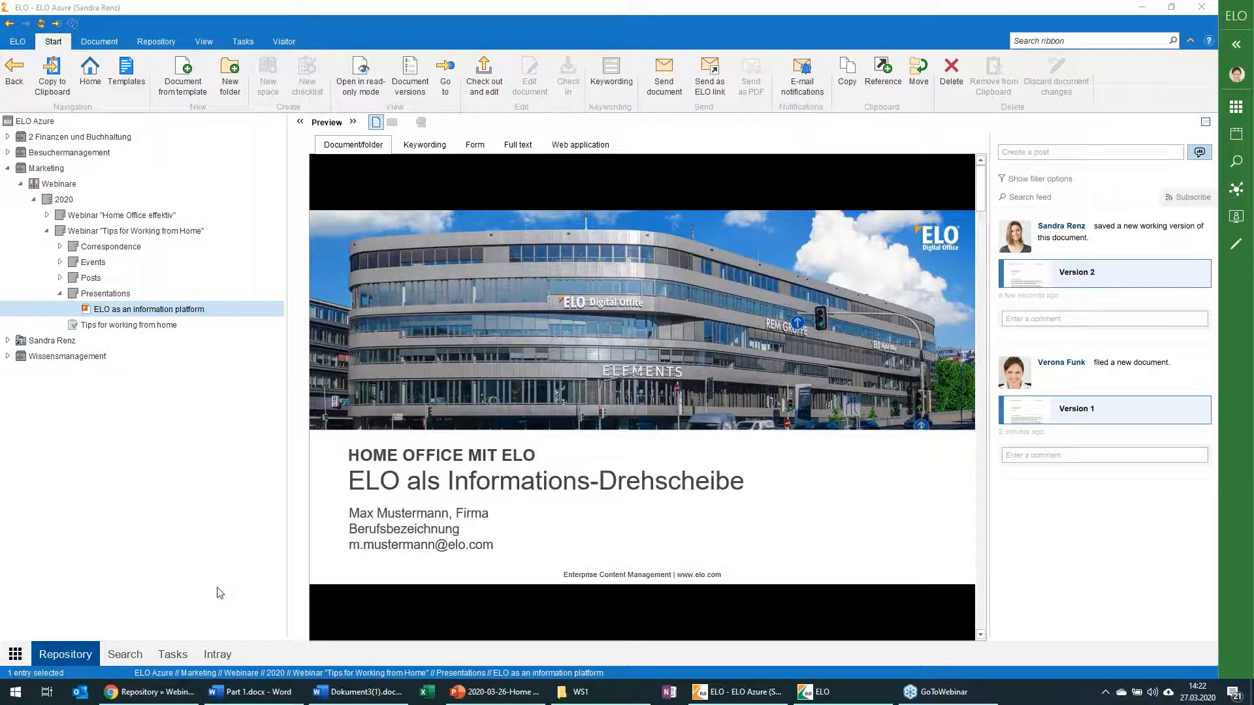
# Step: Mark "Create a concept" and "Powerpoint presentation" as completed in the "Tips for working from home" checklist
pyautogui.click(110, 232)
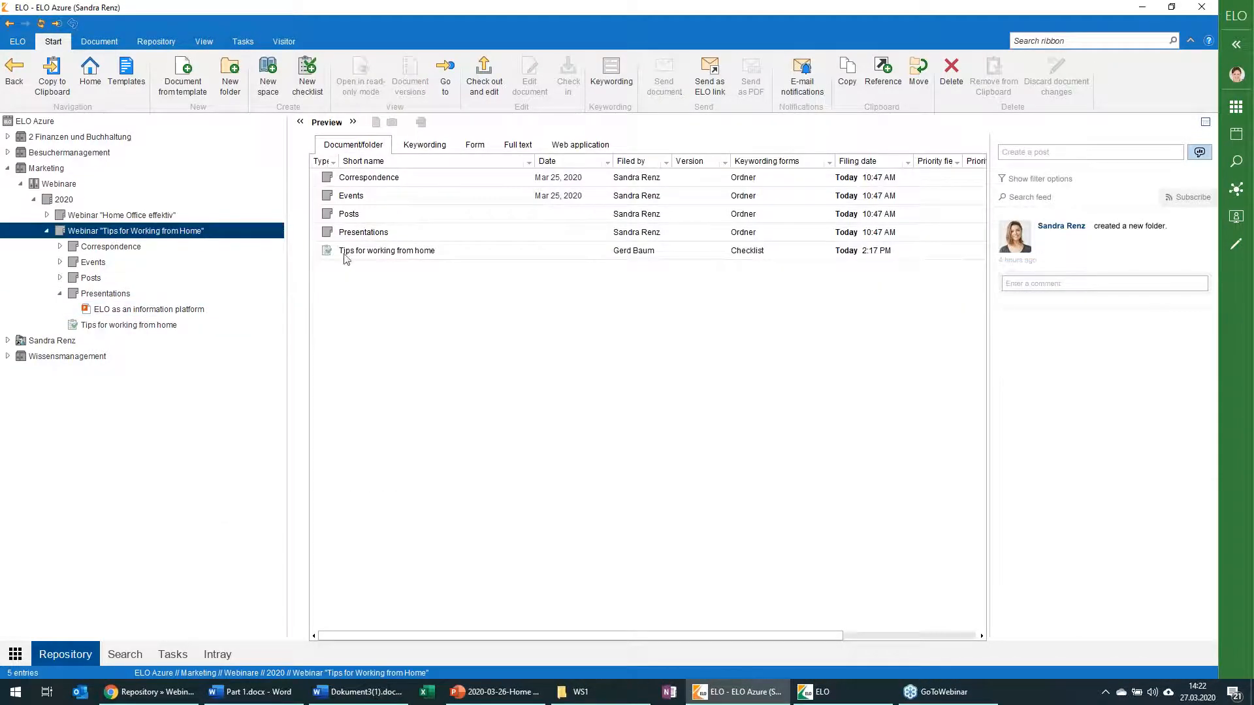
pyautogui.click(348, 252)
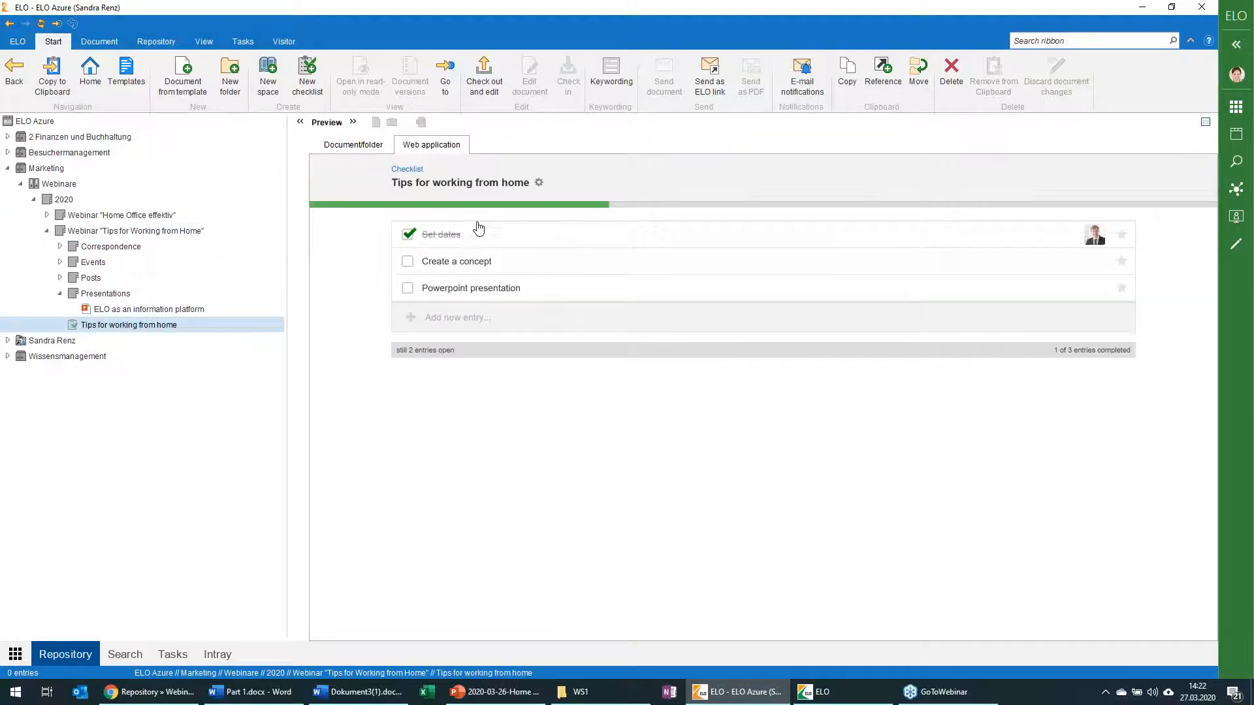
pyautogui.click(408, 261)
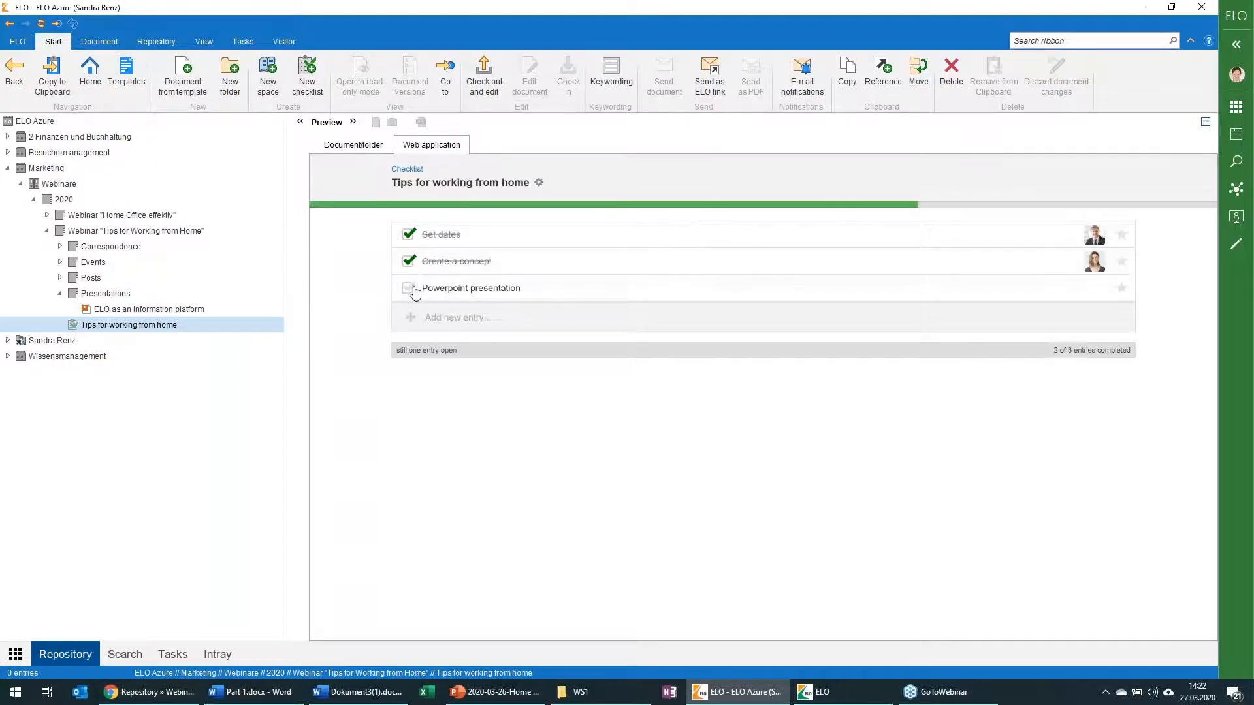
pyautogui.click(409, 288)
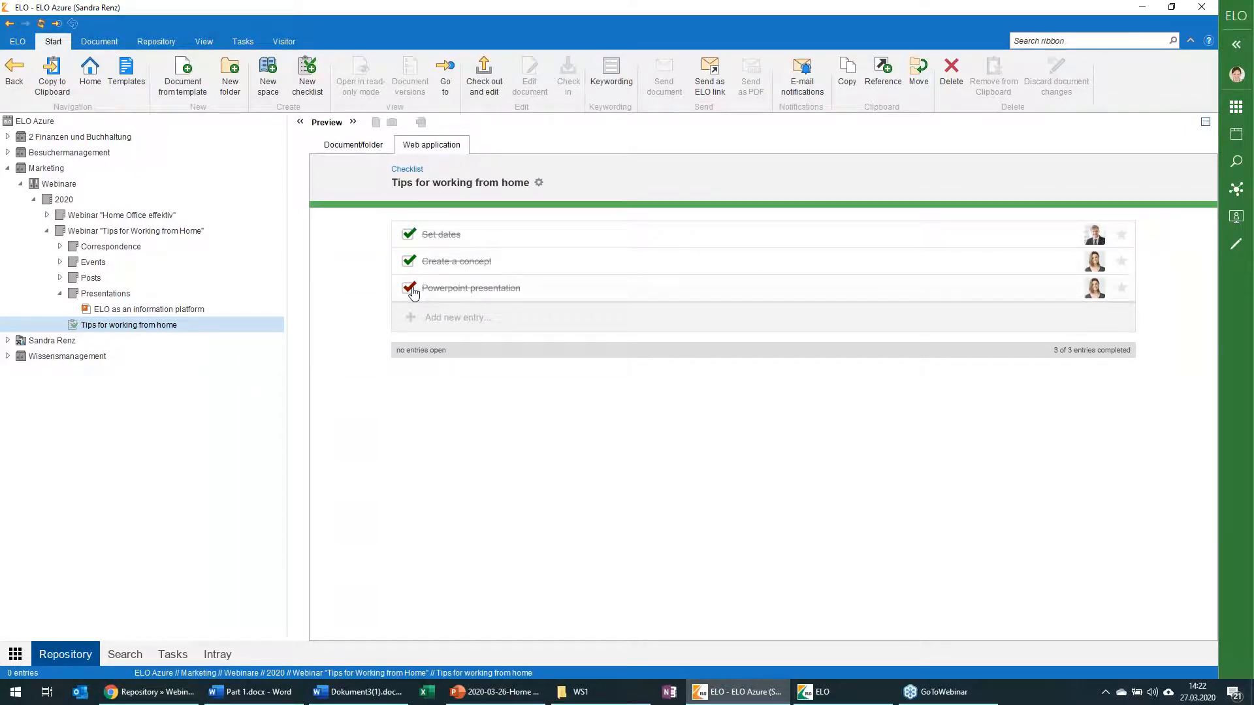
# Step: Add a new entry "Send invitations" to the "Tips for working from home" checklist
pyautogui.click(482, 316)
pyautogui.write('Send invitations')
pyautogui.press('Return')
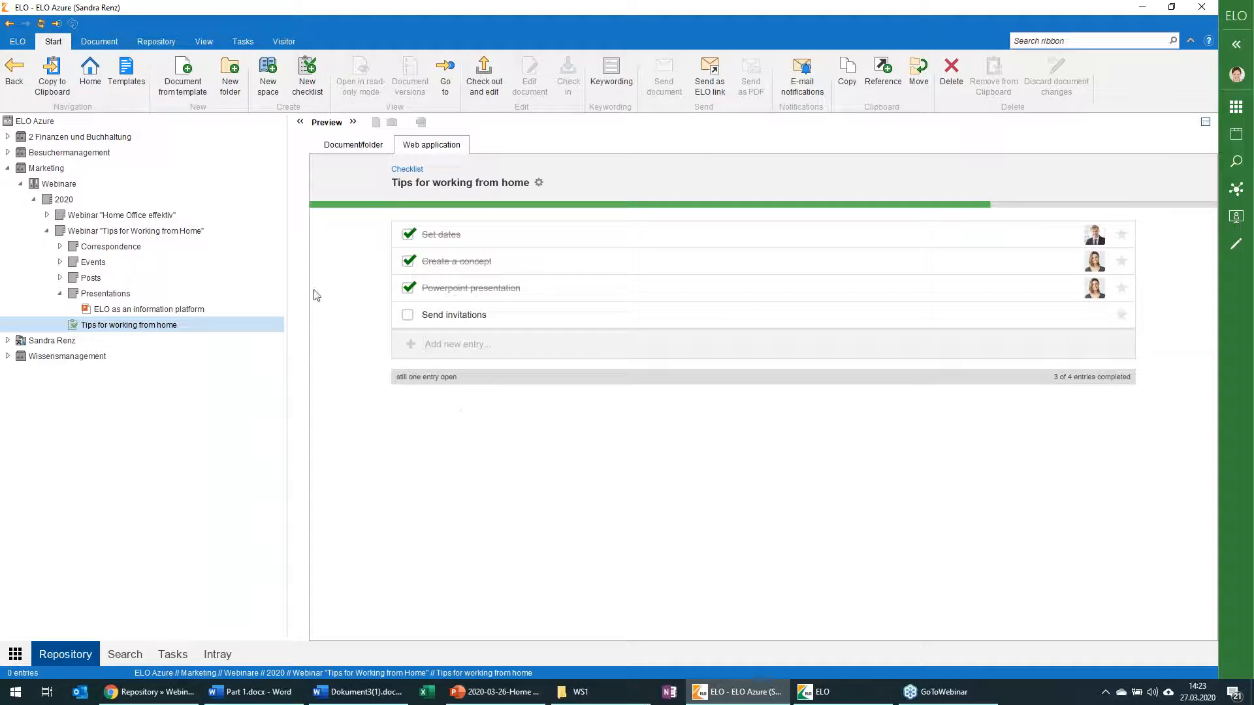
# Step: Return to the Webinar "Tips for Working from Home" folder, minimize the ELO Java Client and switch to the ELO Web Client in Chrome
pyautogui.click(98, 233)
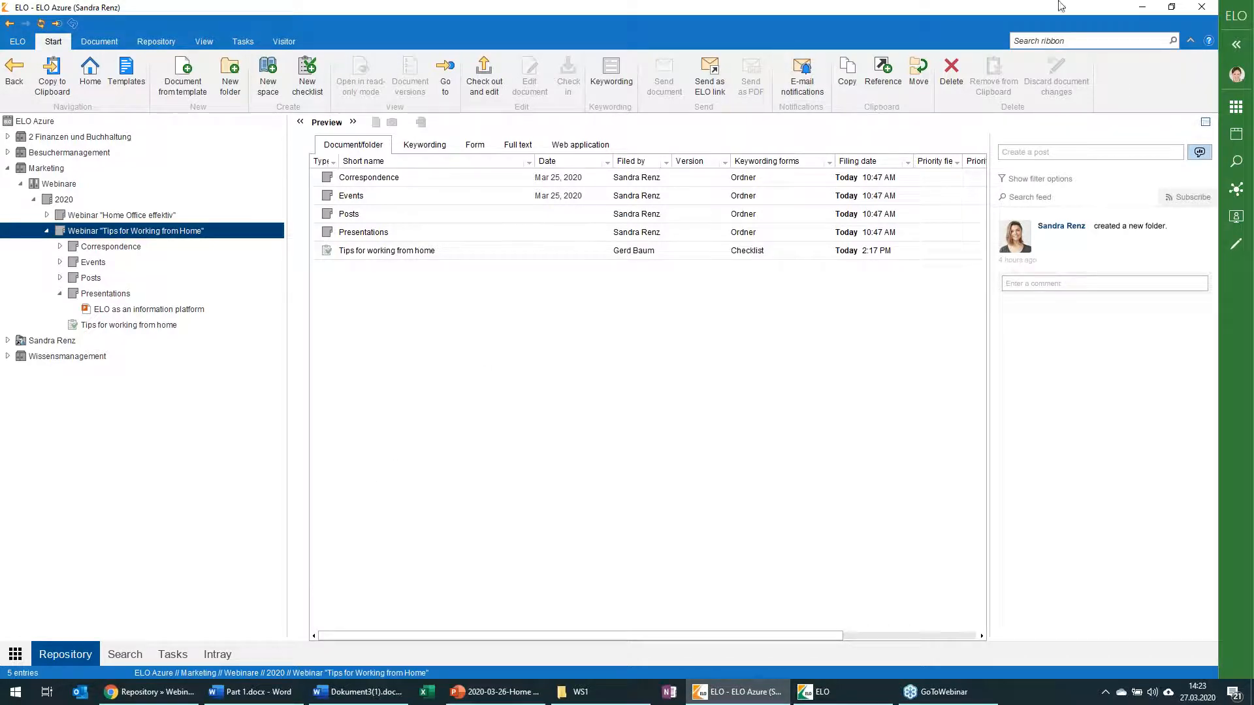
pyautogui.click(1141, 7)
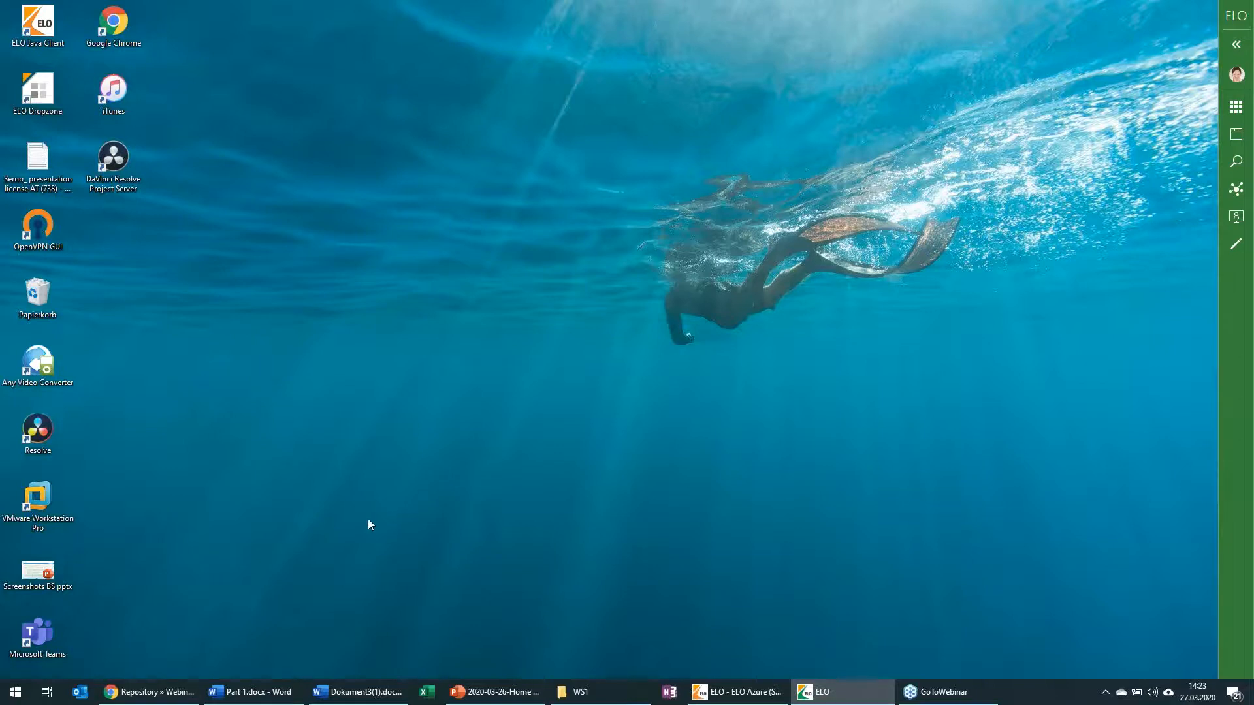
pyautogui.click(148, 692)
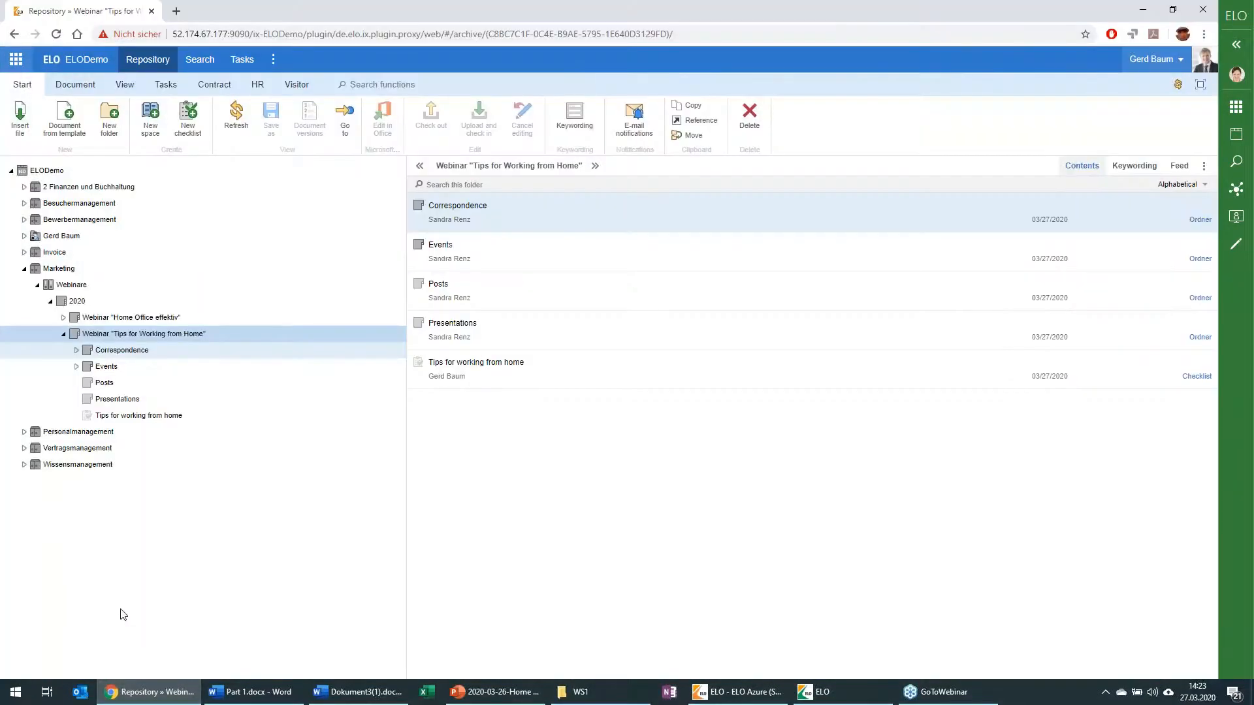
# Step: Start a new search in the ELO Web Client and search the repository for "Webinar"
pyautogui.click(19, 66)
pyautogui.click(134, 180)
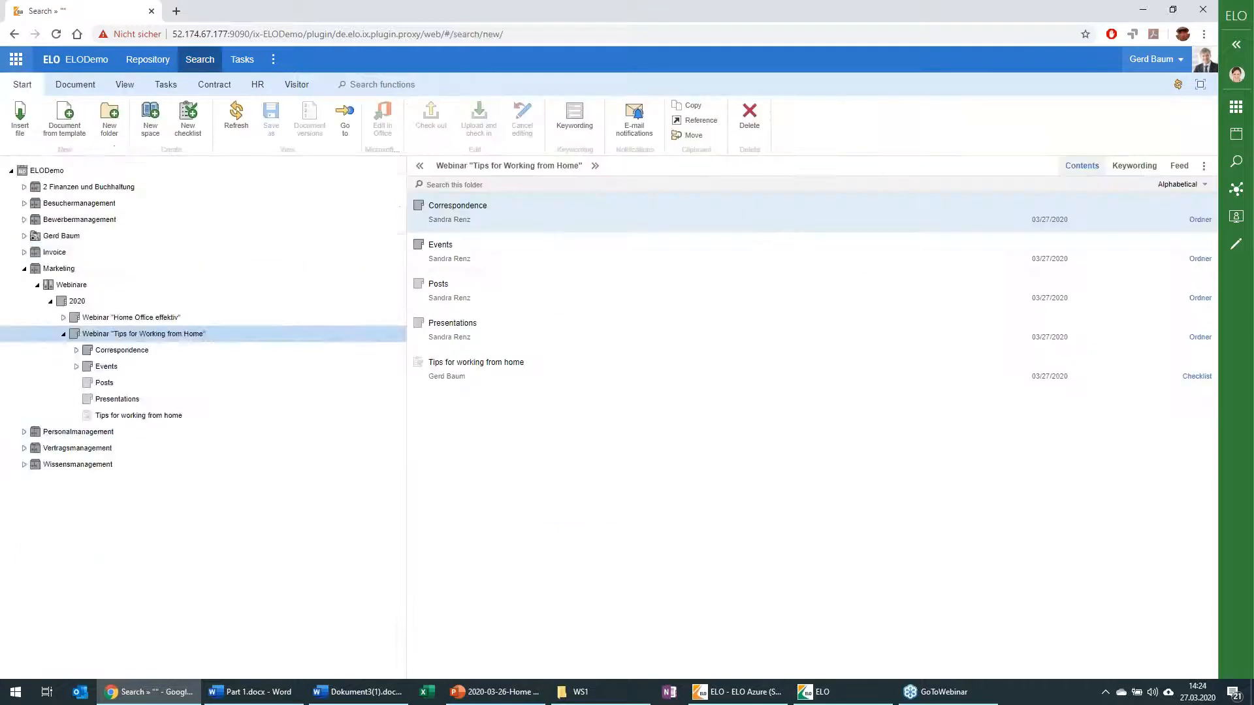
pyautogui.click(107, 175)
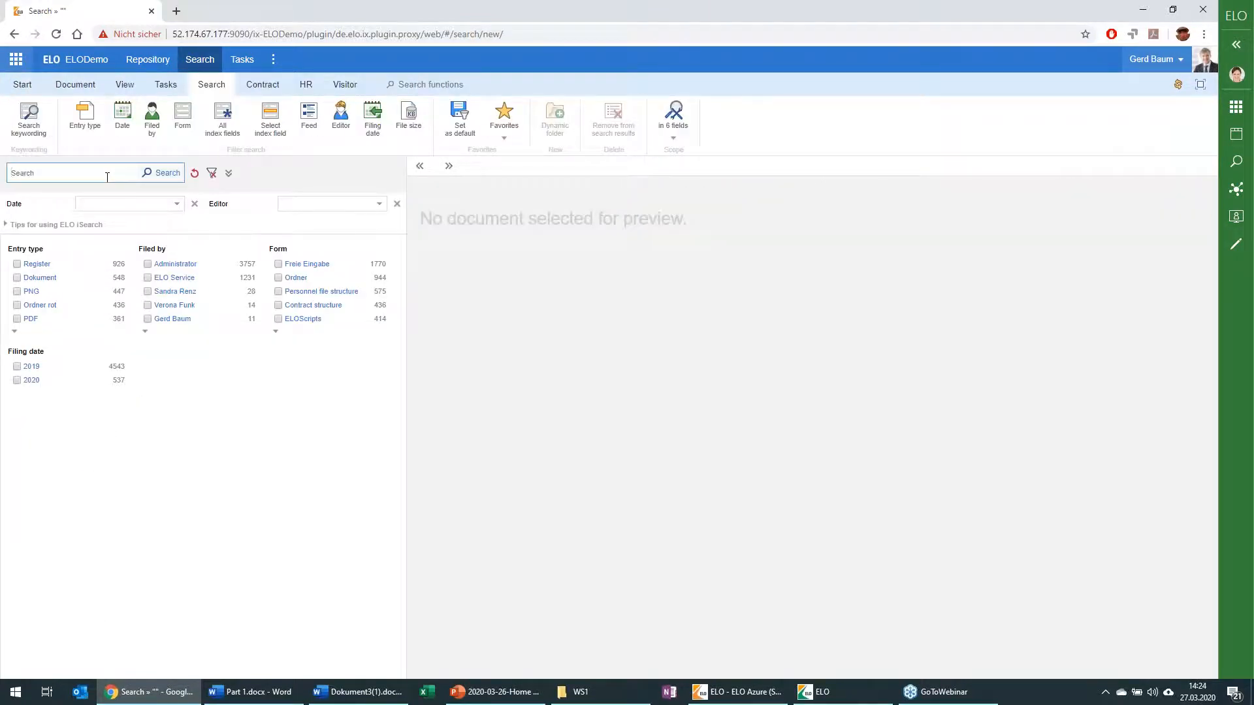
pyautogui.write('Webinar')
pyautogui.press('Return')
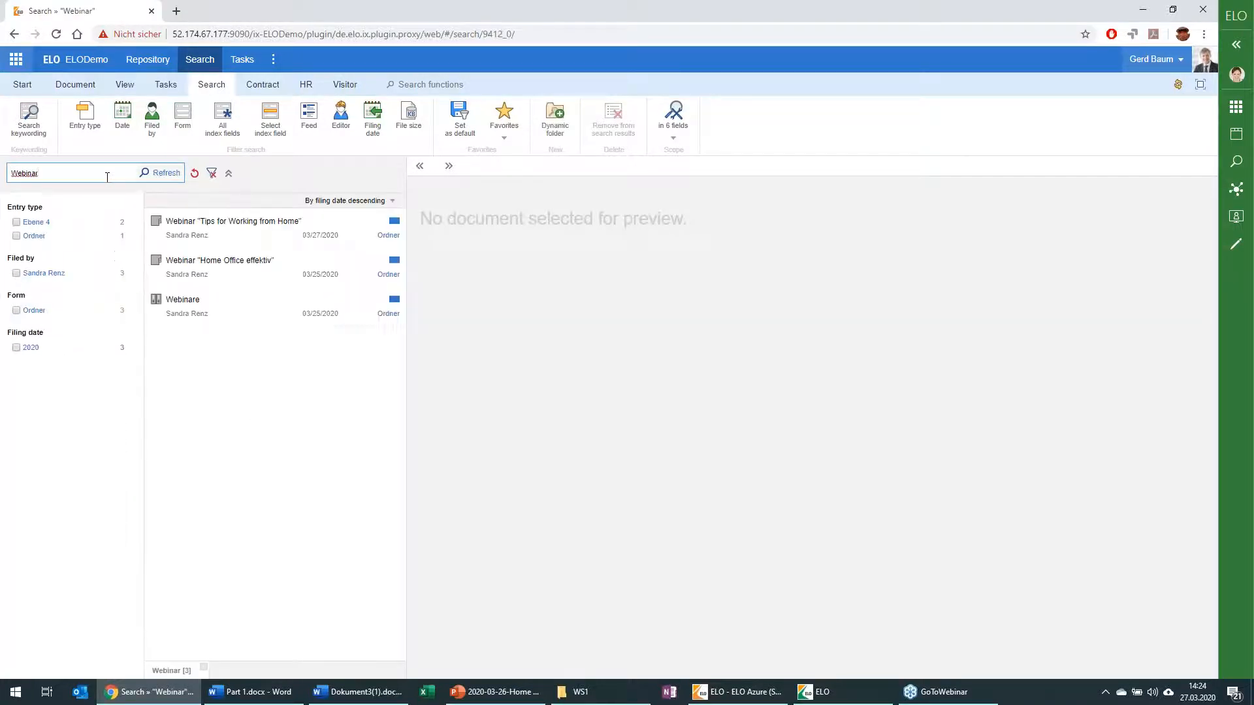
# Step: Go from the search results to the Webinar "Tips for Working from Home" folder in the repository
pyautogui.click(245, 234)
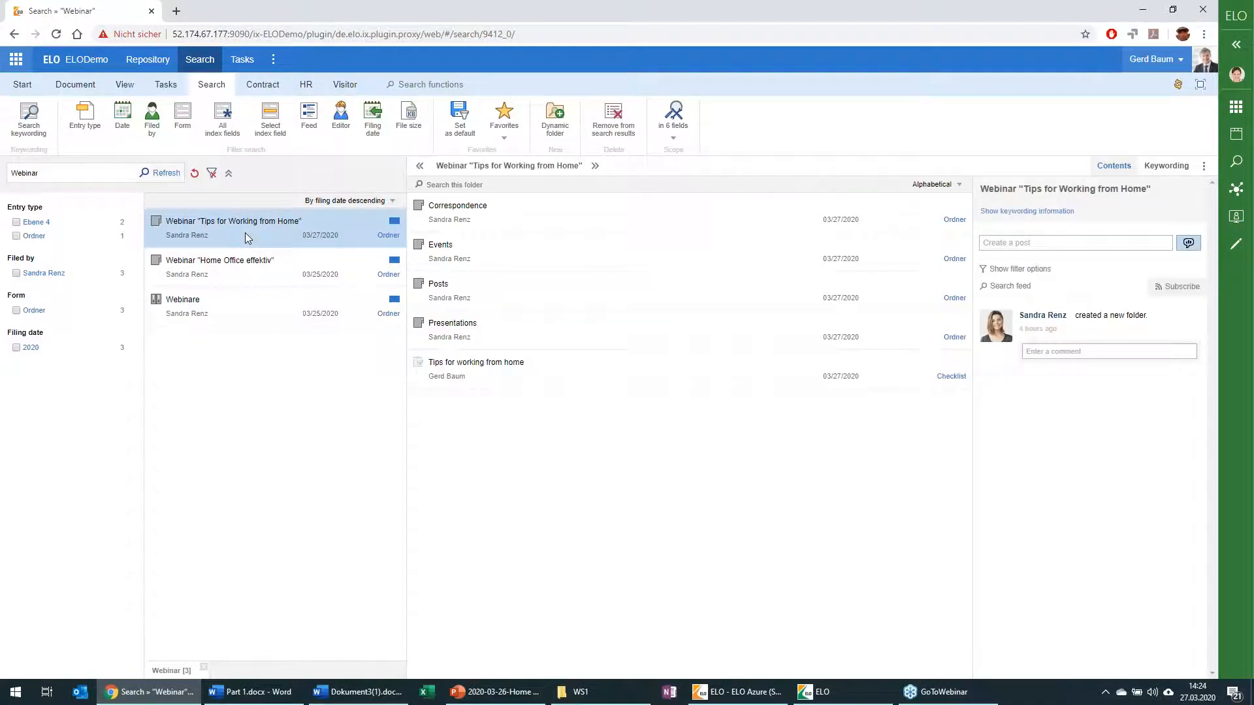
pyautogui.rightClick(245, 234)
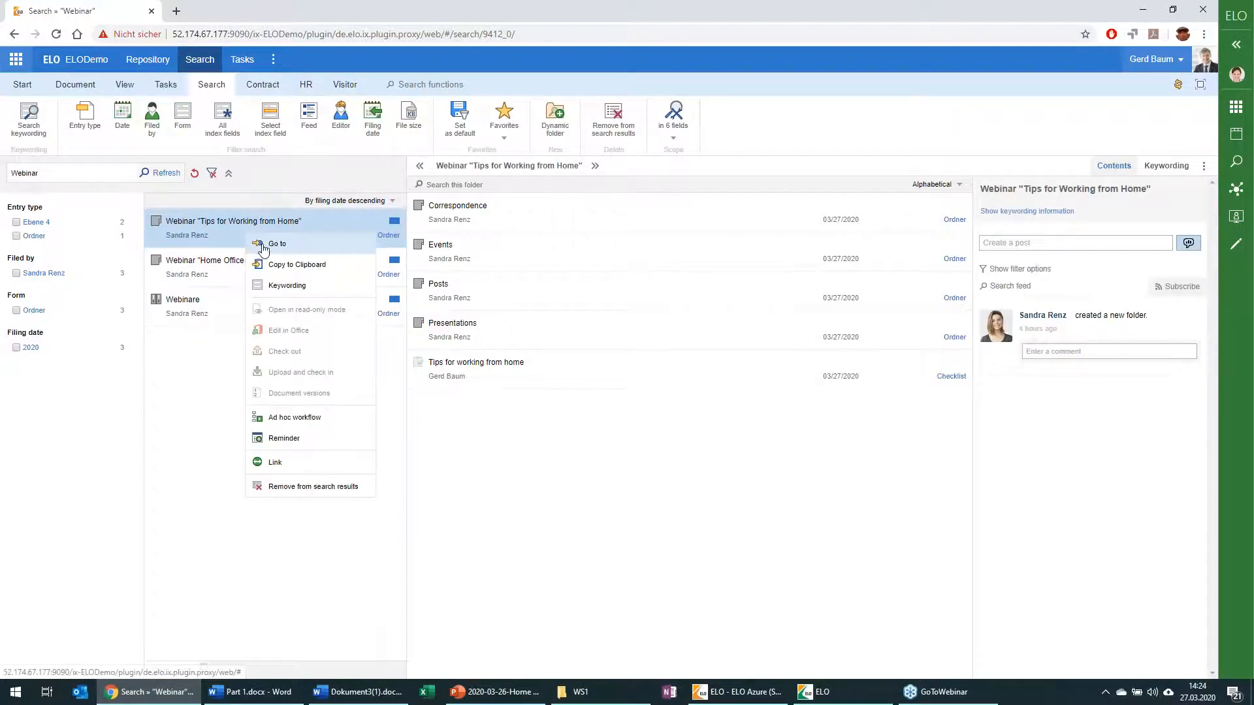
pyautogui.click(274, 244)
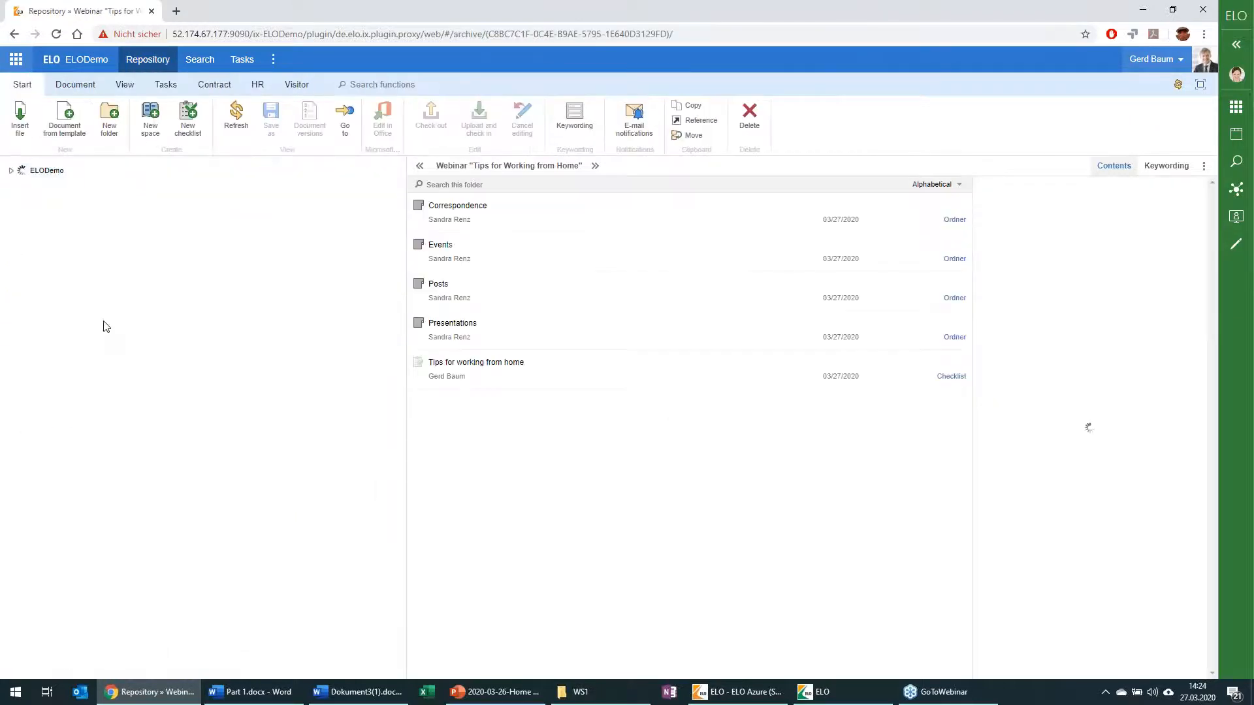
# Step: Expand the webinar's Correspondence, Events, Posts and Presentations folders to show their filed contents
pyautogui.click(76, 350)
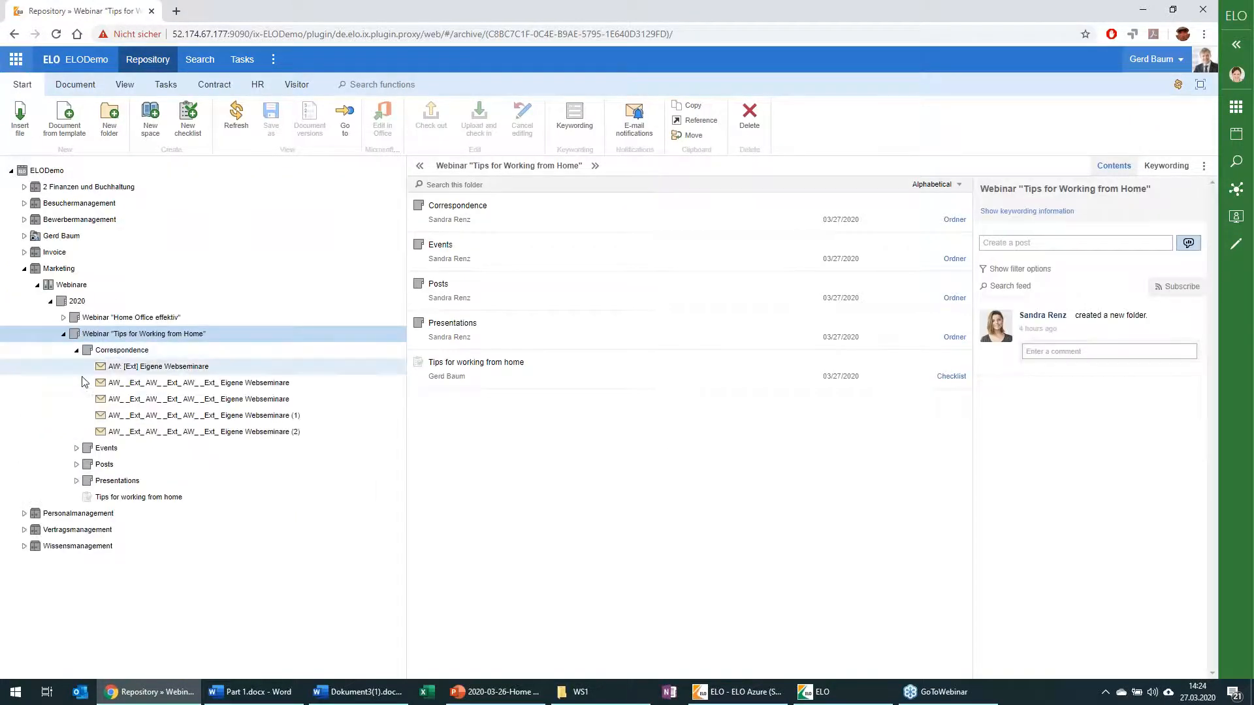
pyautogui.click(76, 448)
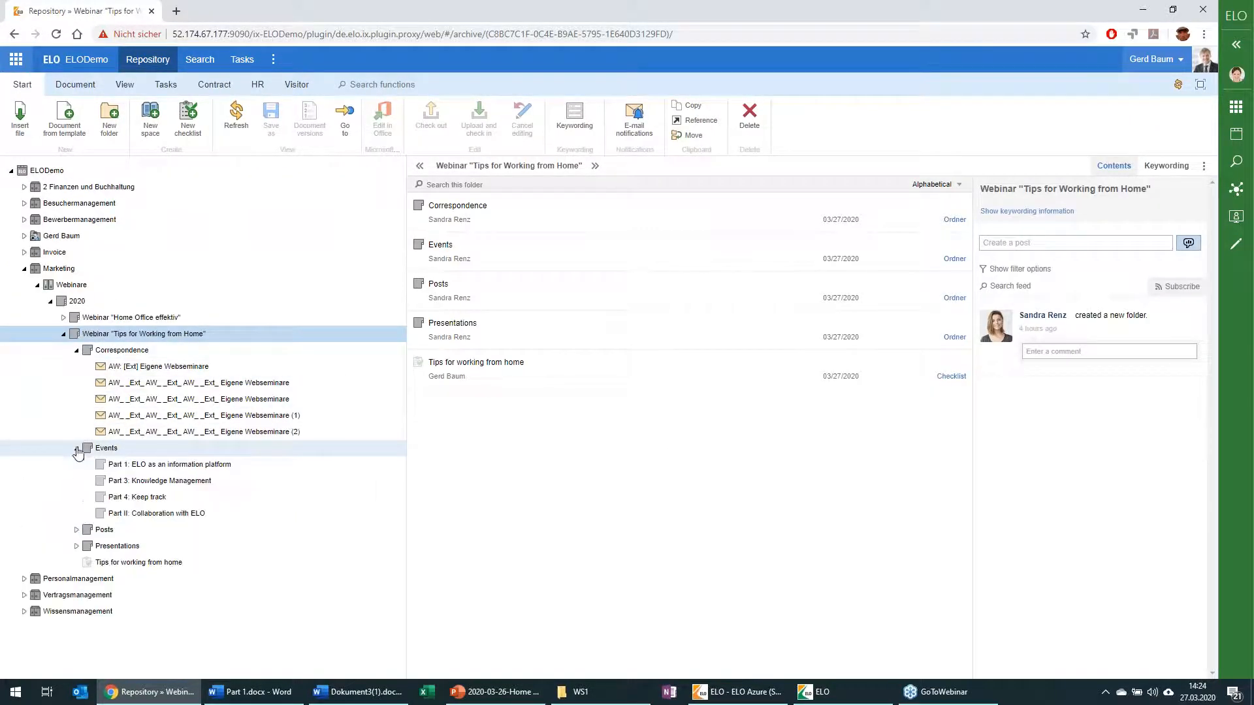
pyautogui.click(76, 530)
pyautogui.click(77, 562)
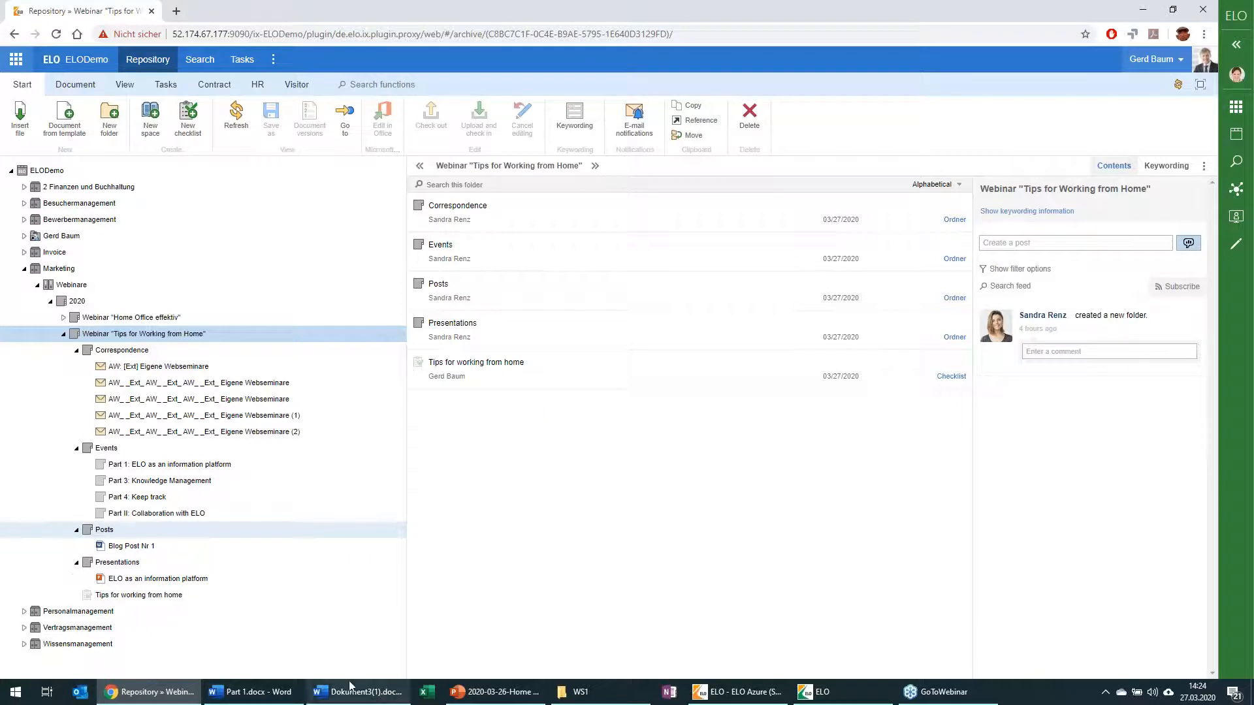
# Step: Switch to the PowerPoint webinar presentation, start the slide show from the "LIVE DEMO" slide and advance to slide 21
pyautogui.click(513, 695)
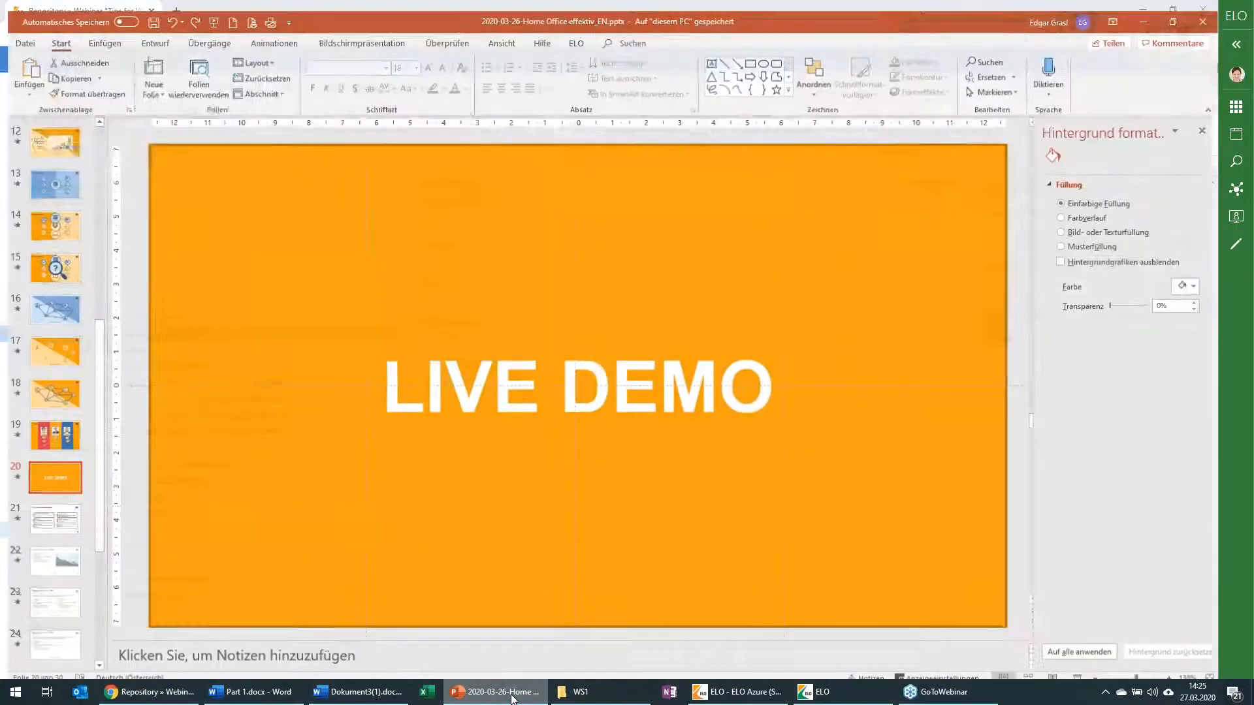
pyautogui.hotkey('shift', 'F5')
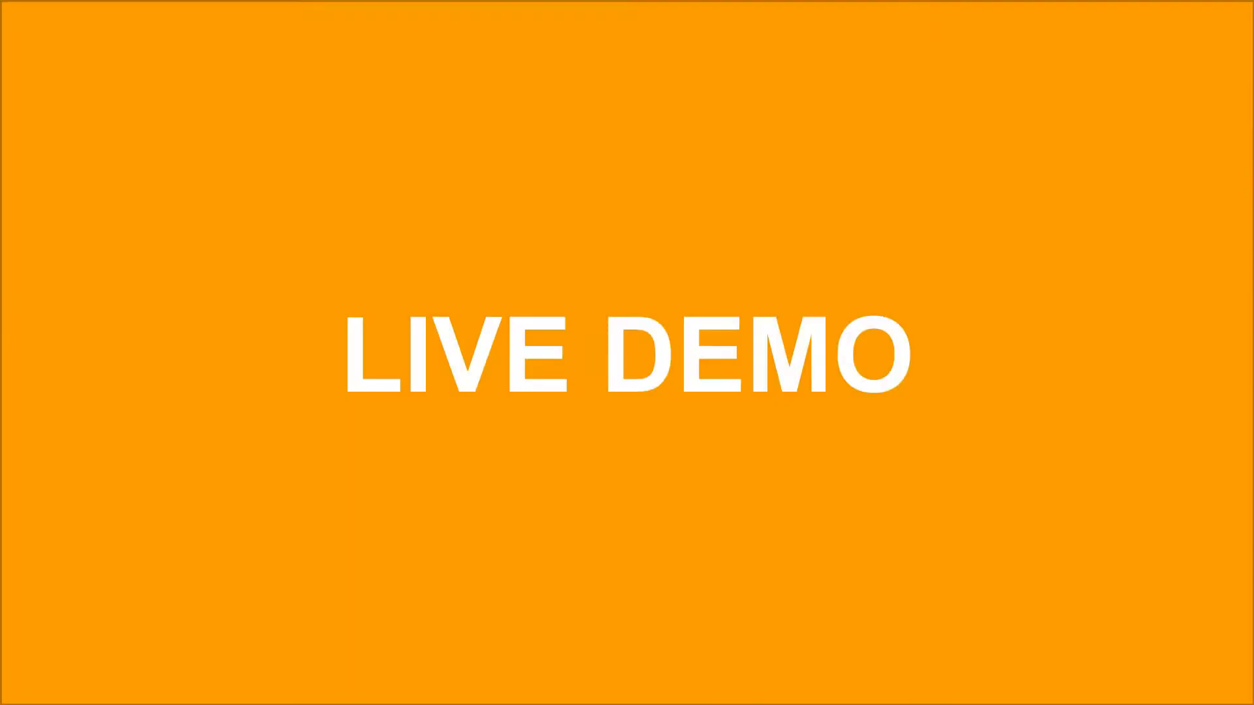
pyautogui.press('Right')
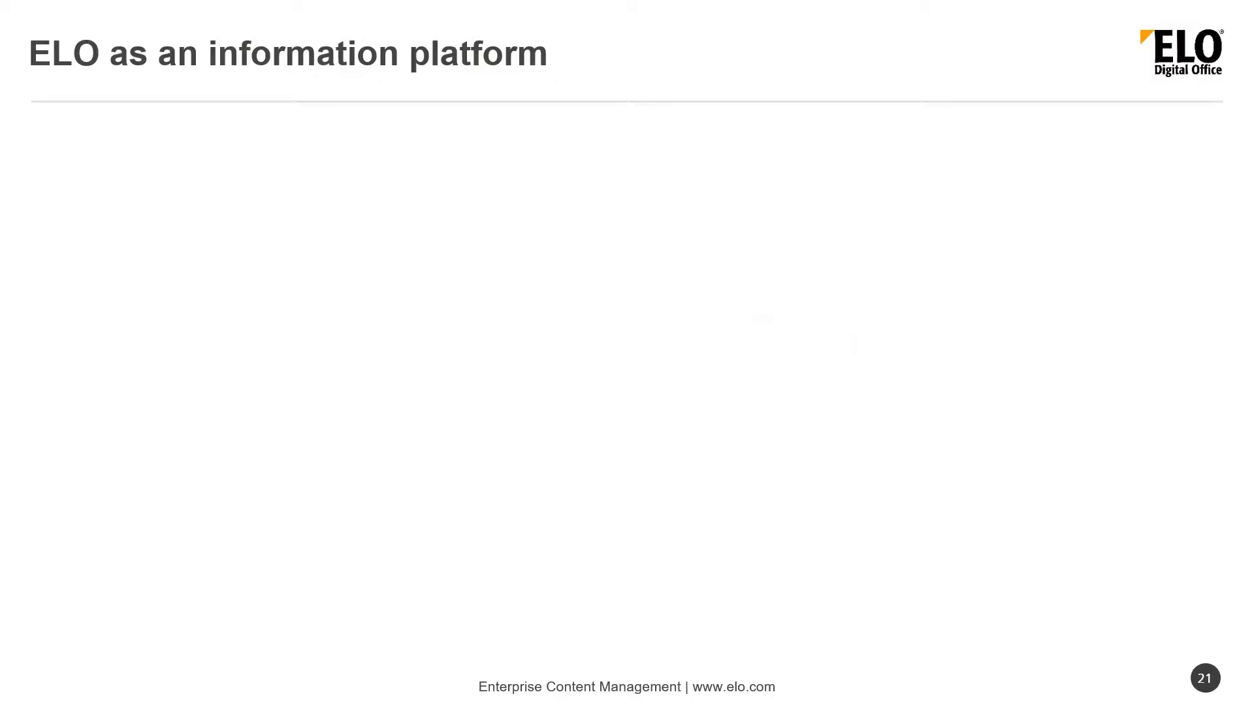